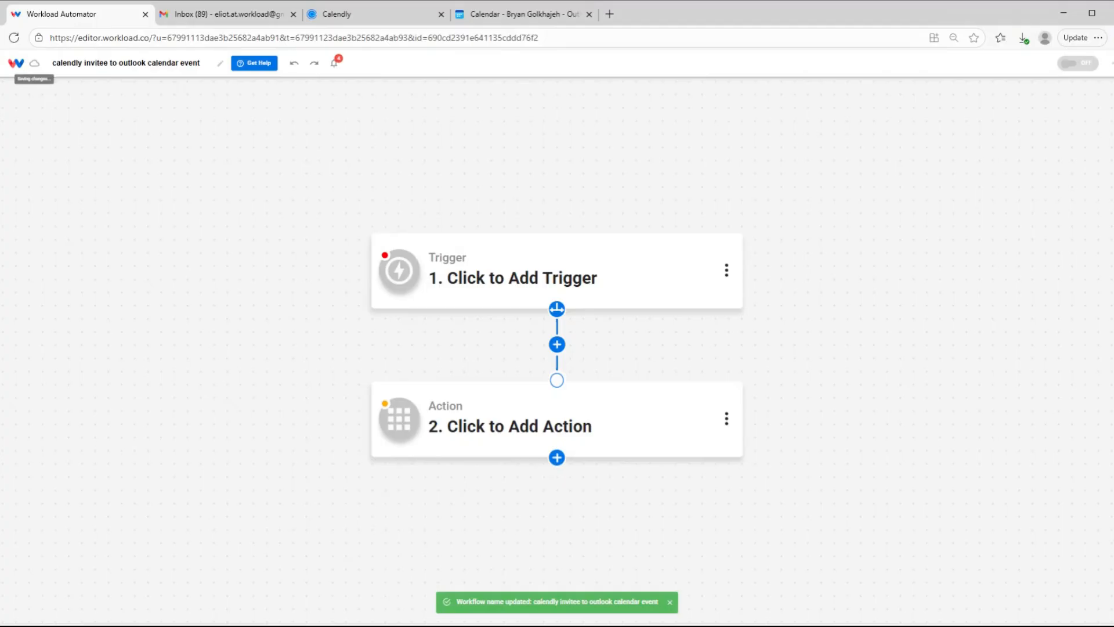
Set the workflow's trigger to the Invitee Created event in Calendly
click(464, 265)
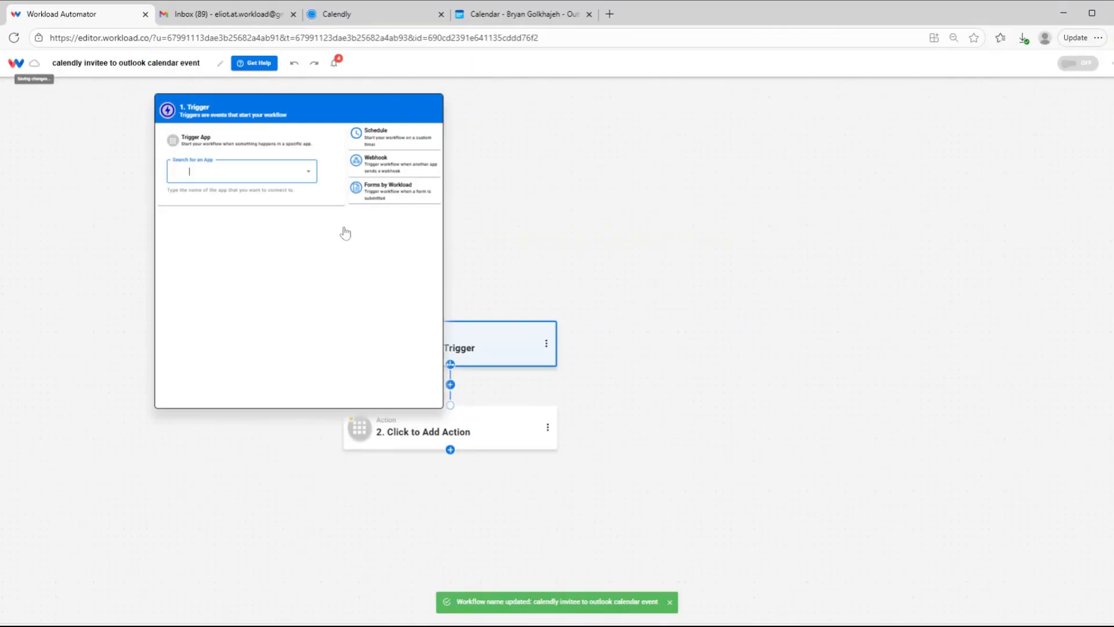
text(calendly)
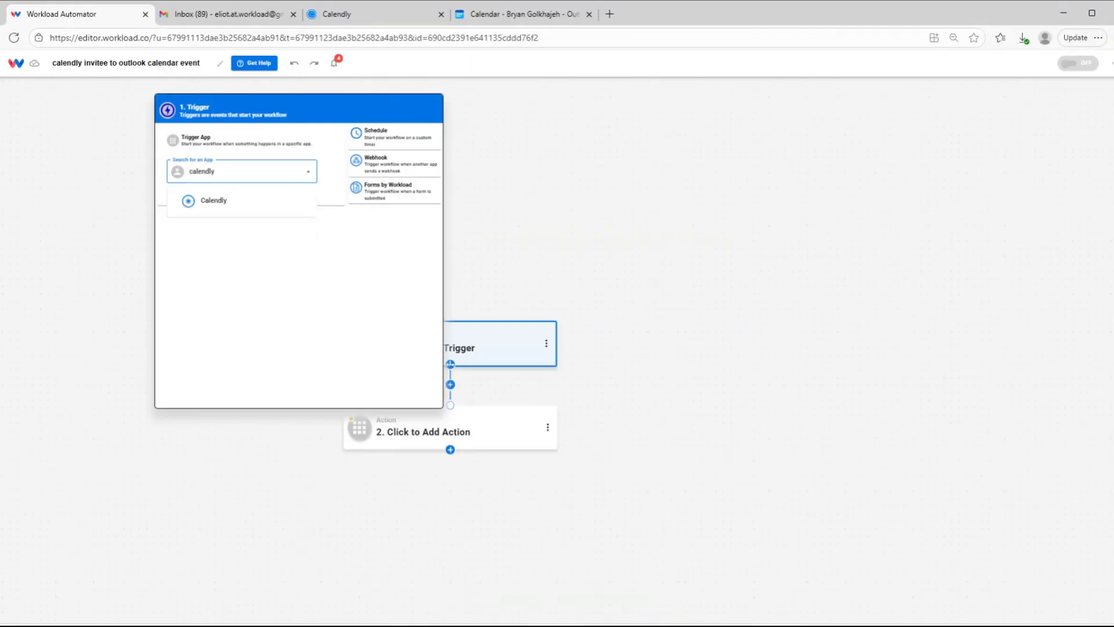
click(209, 206)
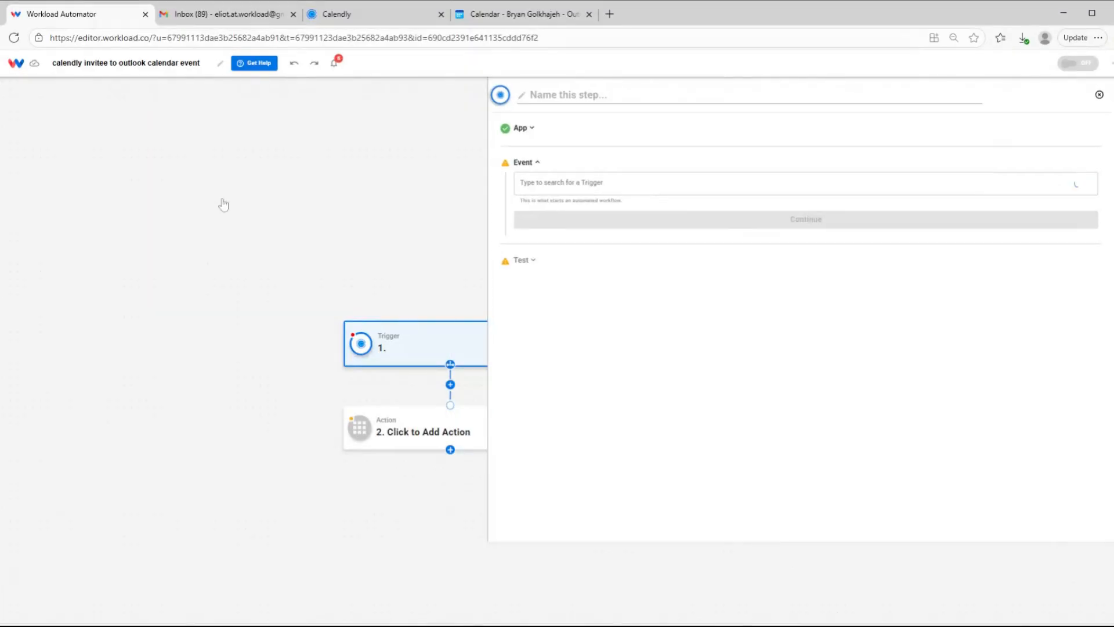
click(728, 181)
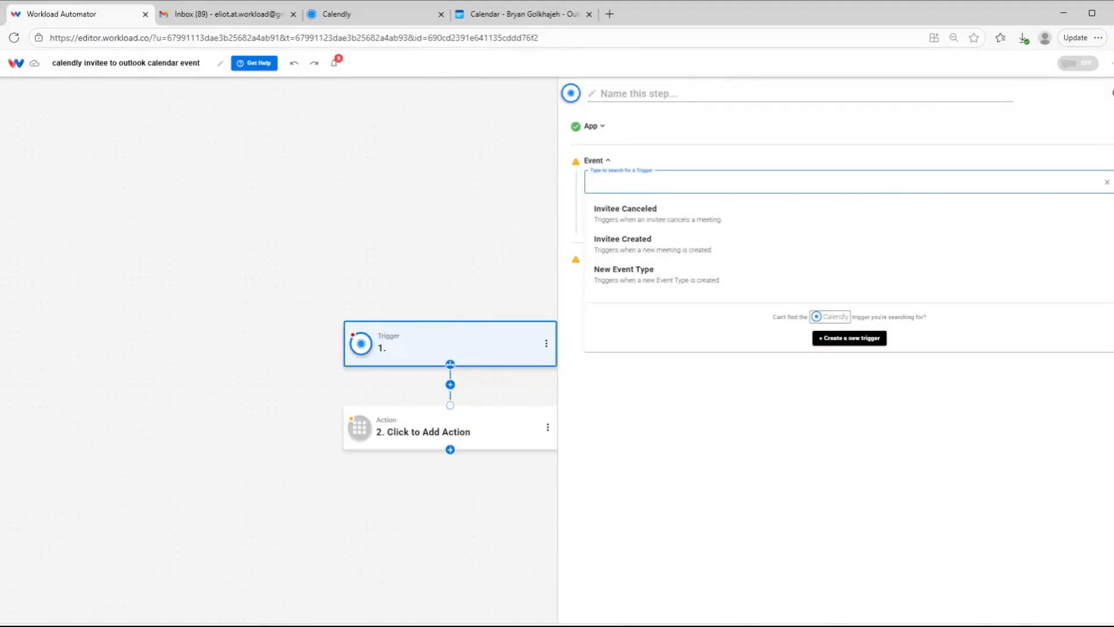
click(636, 250)
click(640, 224)
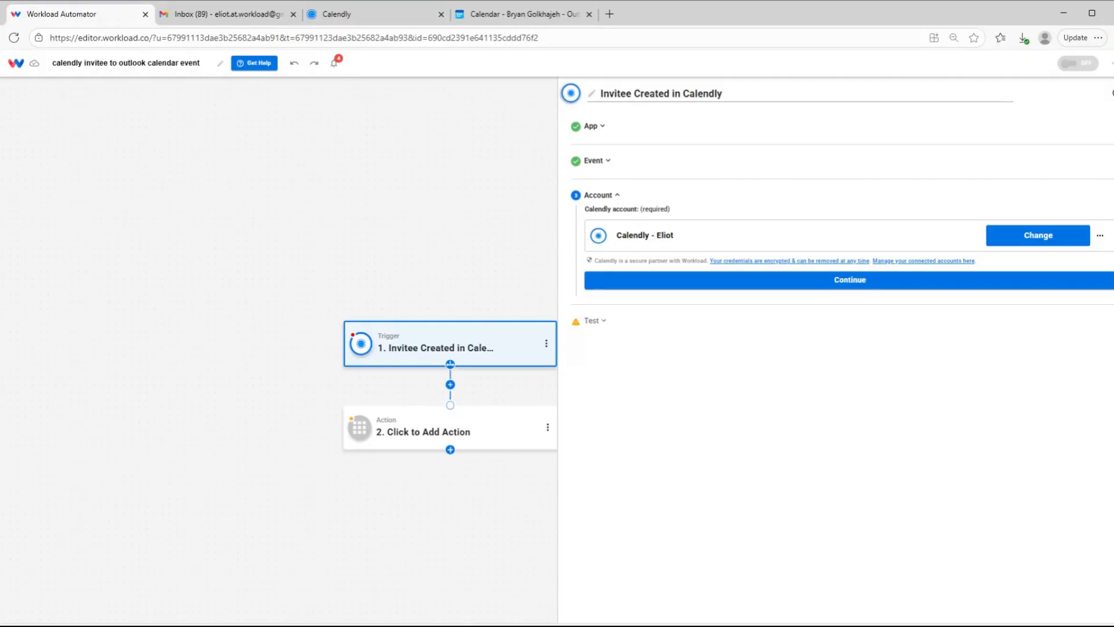
Accept the connected Calendly account, test the trigger and review the returned invitee and scheduled event data
click(711, 283)
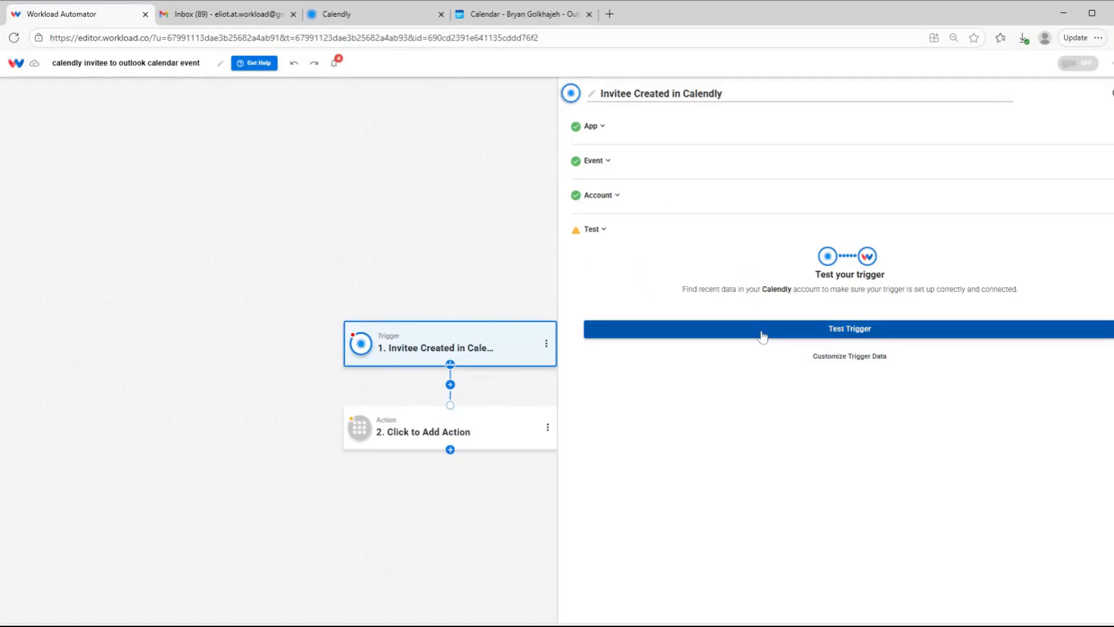
click(762, 336)
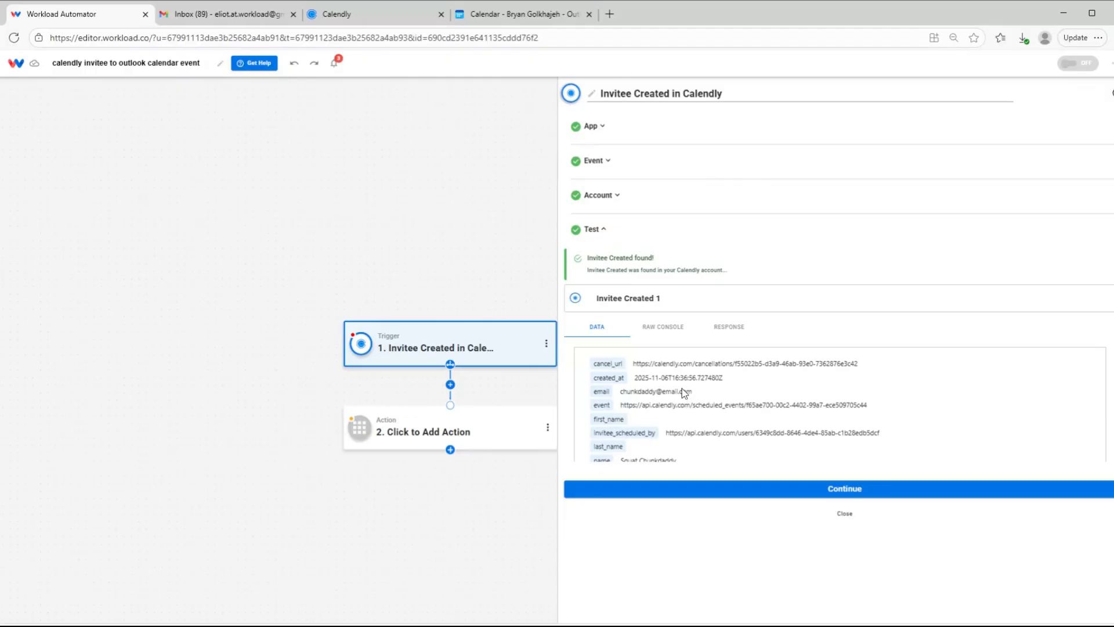
scroll(667, 404, down, 2)
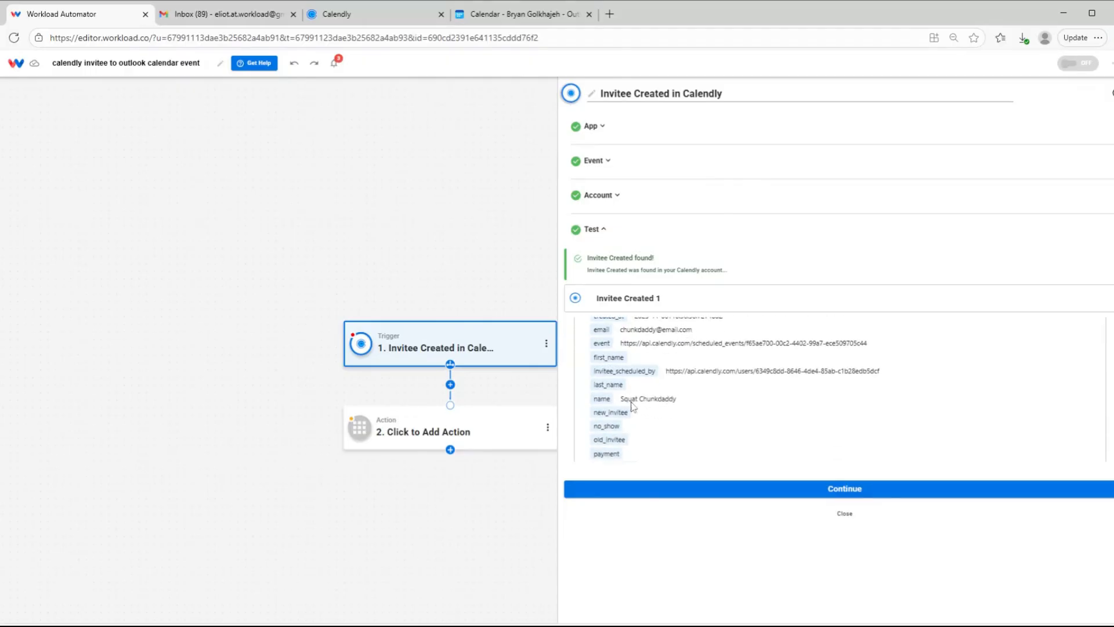
scroll(683, 397, down, 5)
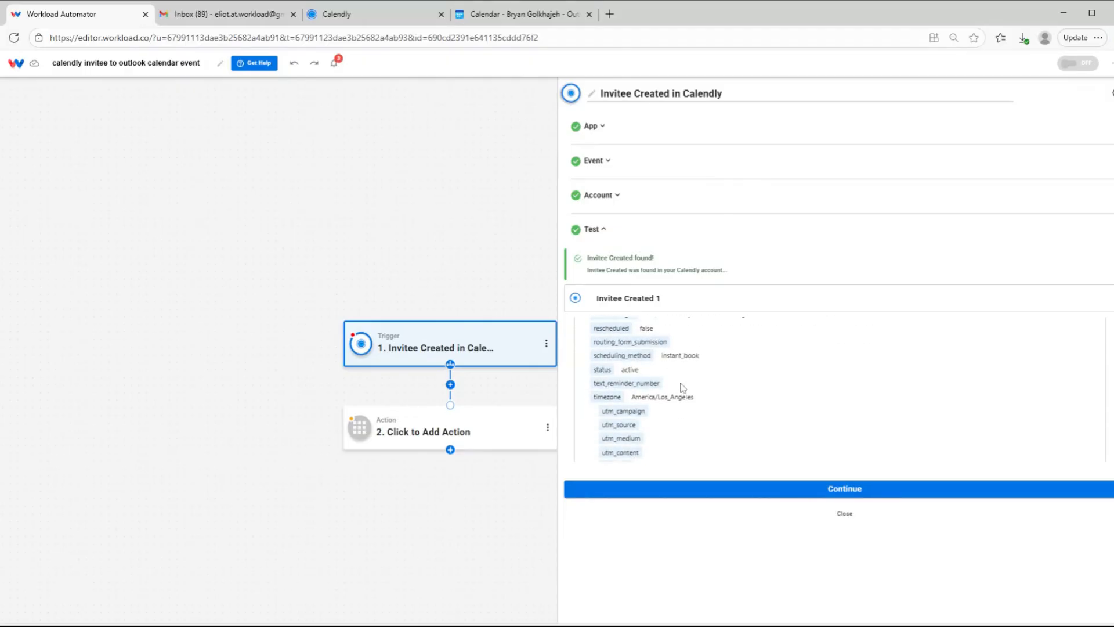
scroll(683, 388, down, 5)
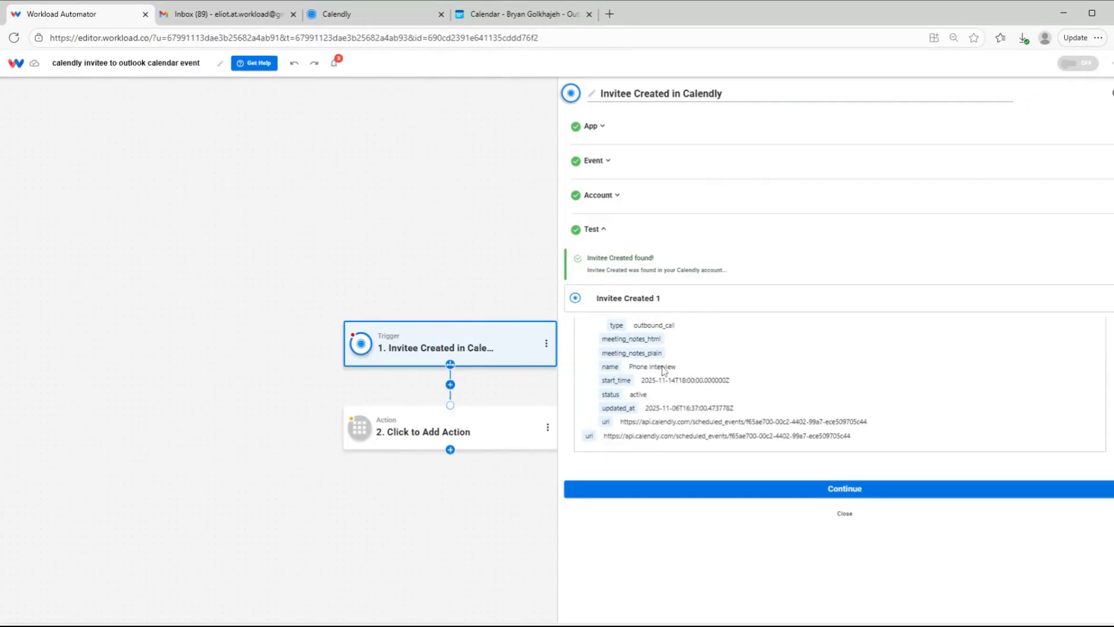
scroll(665, 371, up, 3)
scroll(664, 375, down, 3)
scroll(664, 388, up, 5)
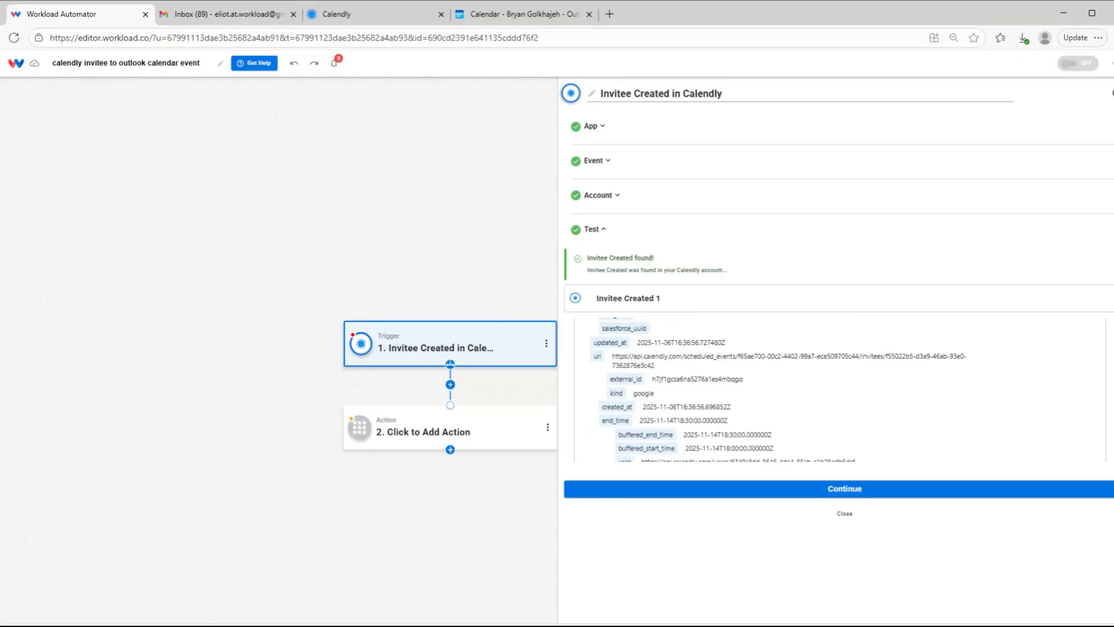
click(751, 494)
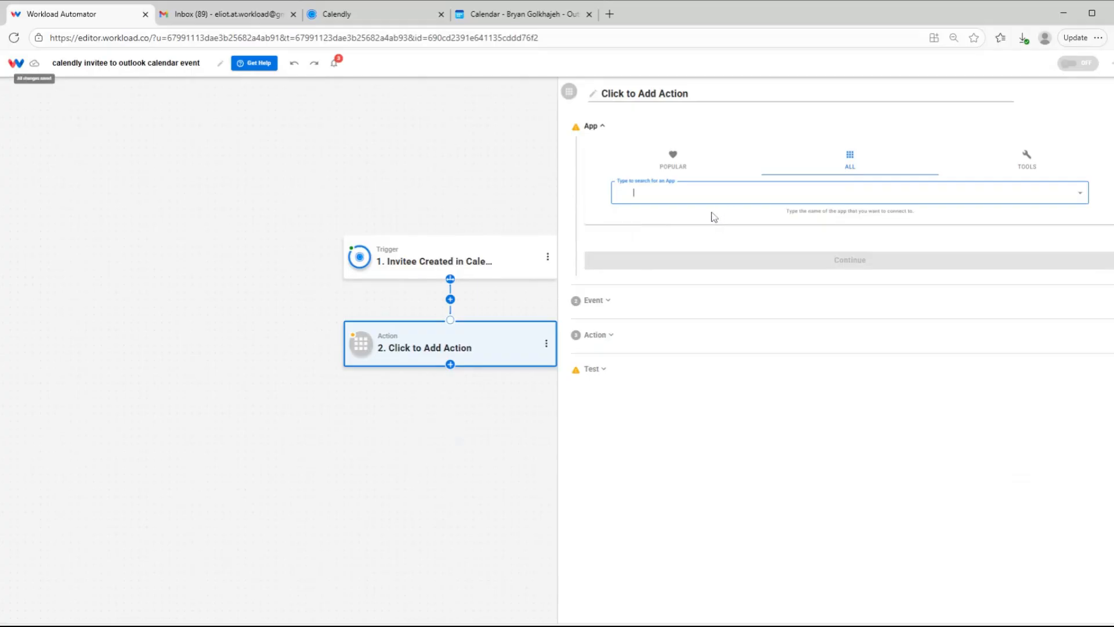
Set the workflow's second step to the Create Event action in Microsoft Outlook
text(o)
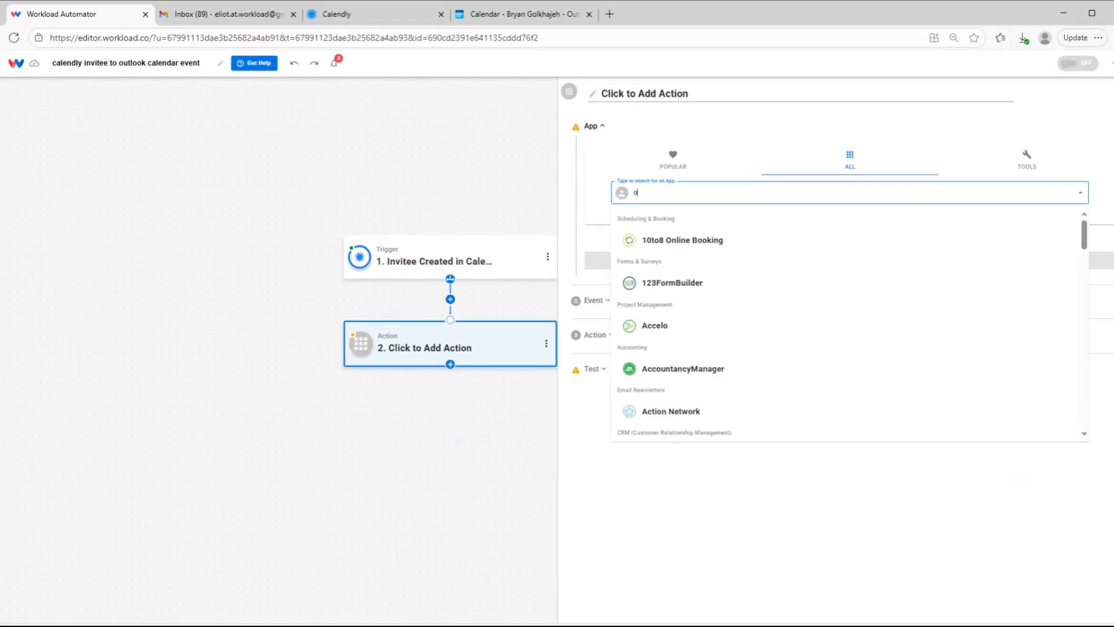
text(utloo)
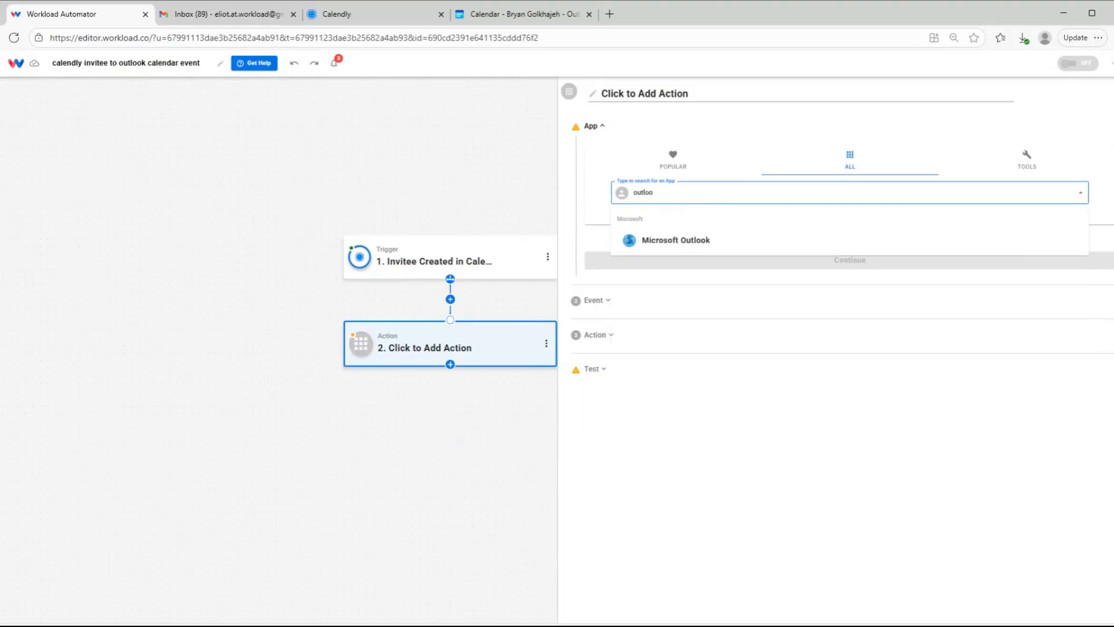
click(732, 244)
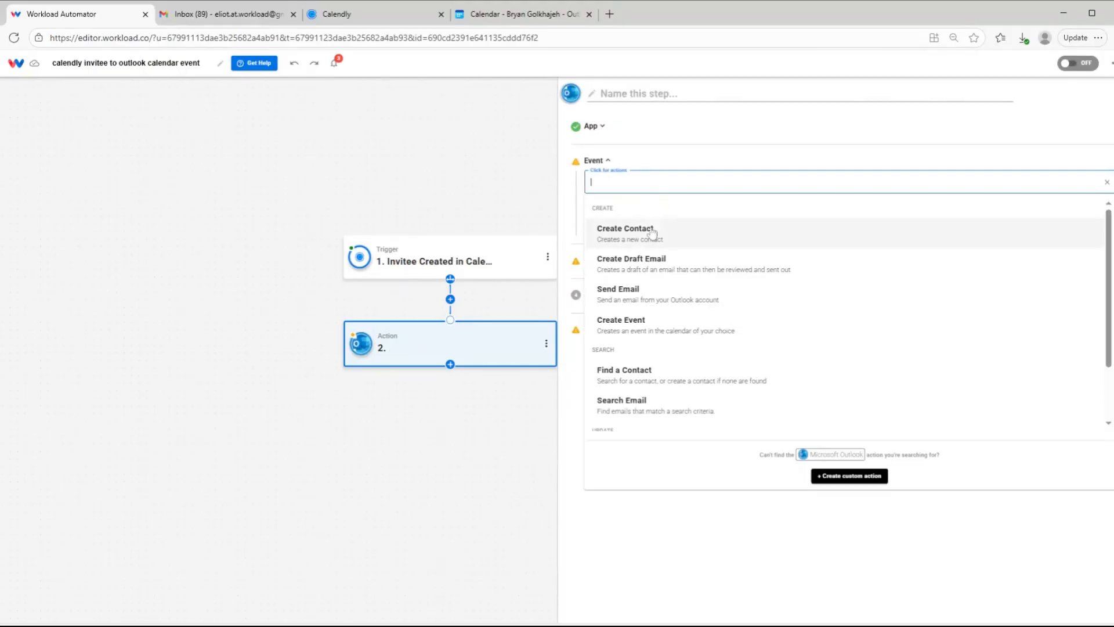
click(620, 325)
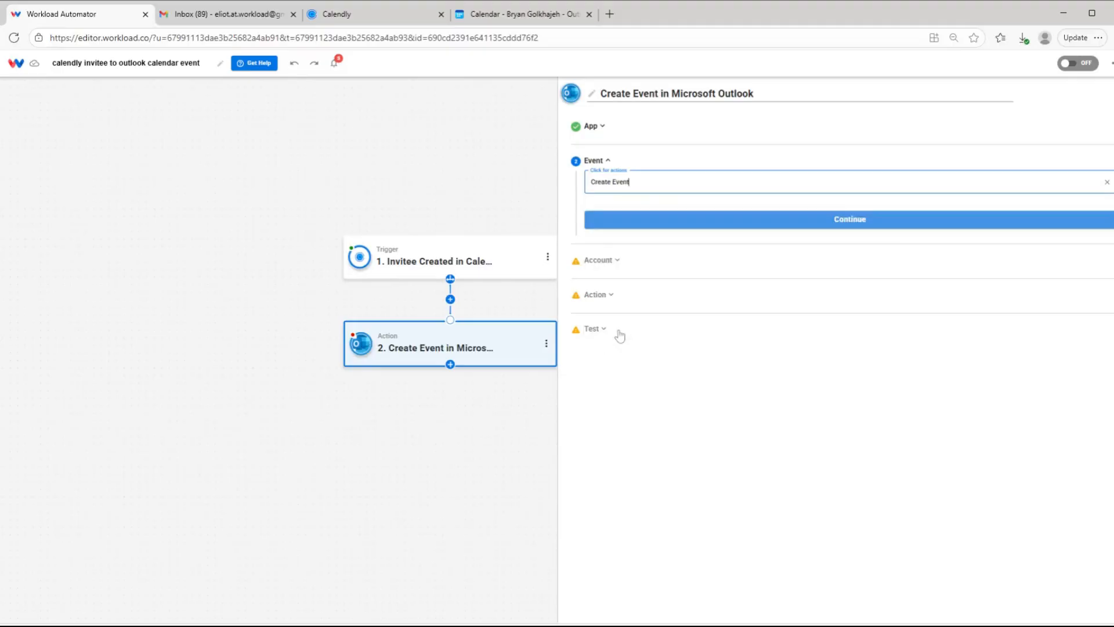
click(689, 227)
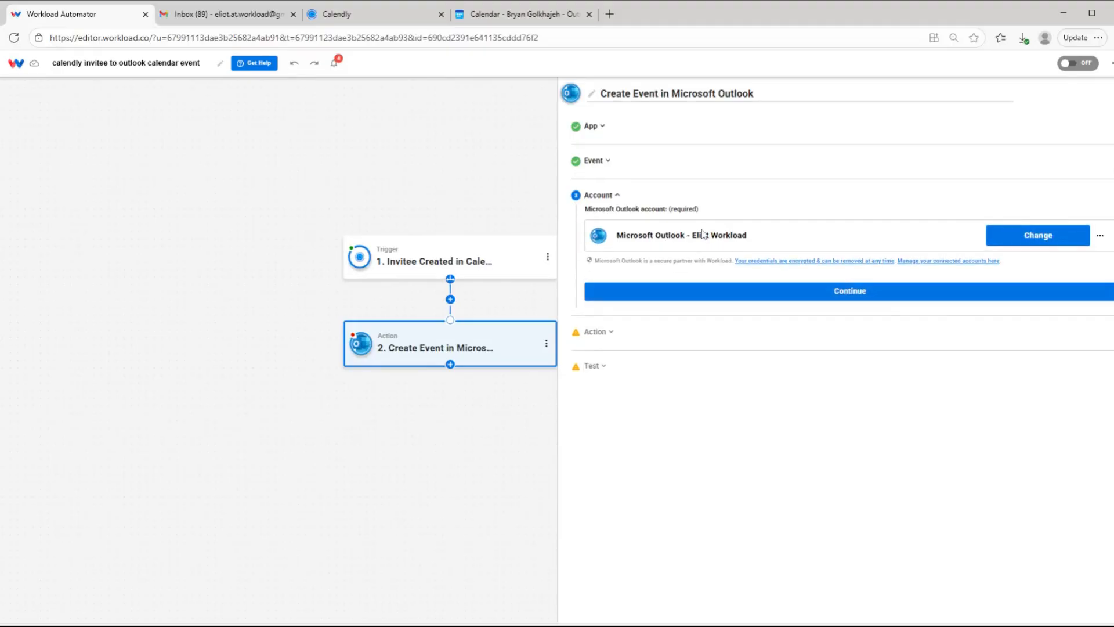
Accept the connected Microsoft Outlook account and choose the calendar named Calendar for the new event
click(708, 290)
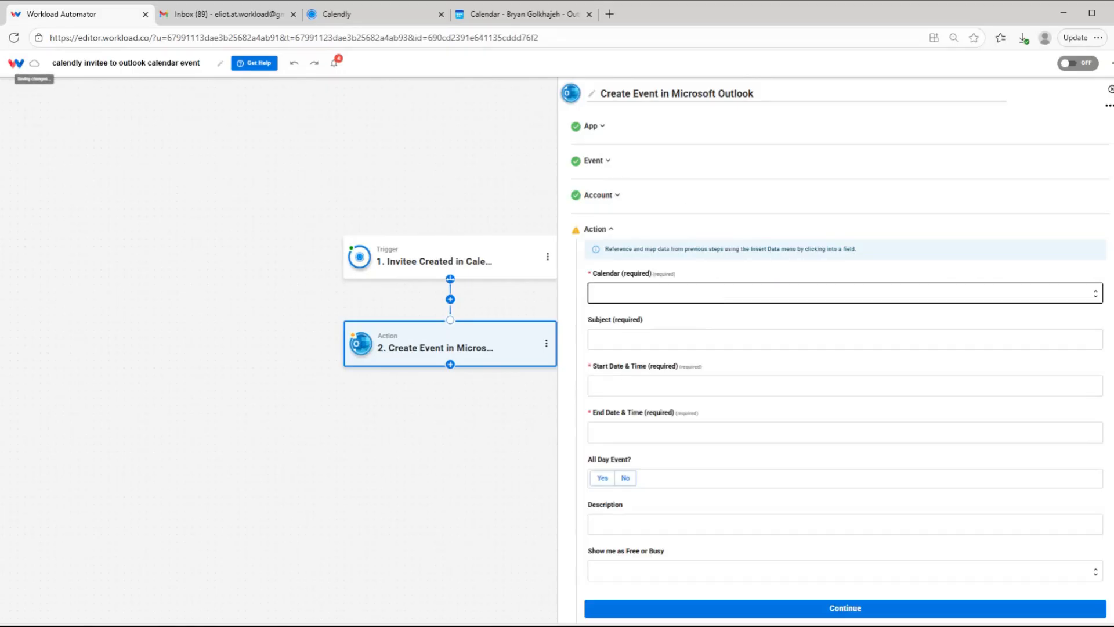
click(708, 293)
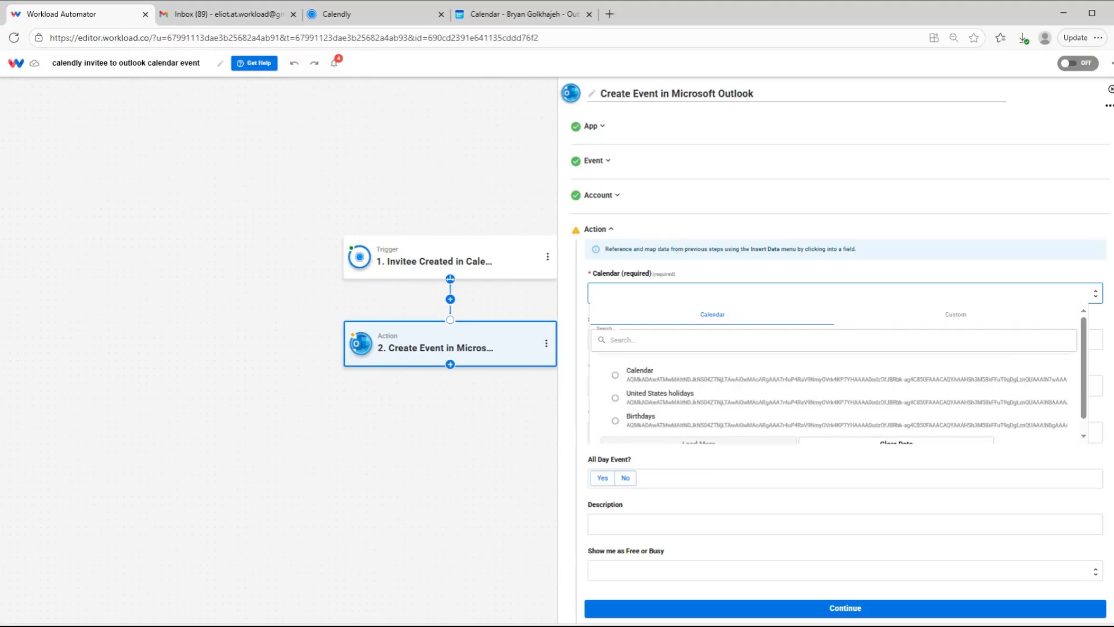
click(656, 377)
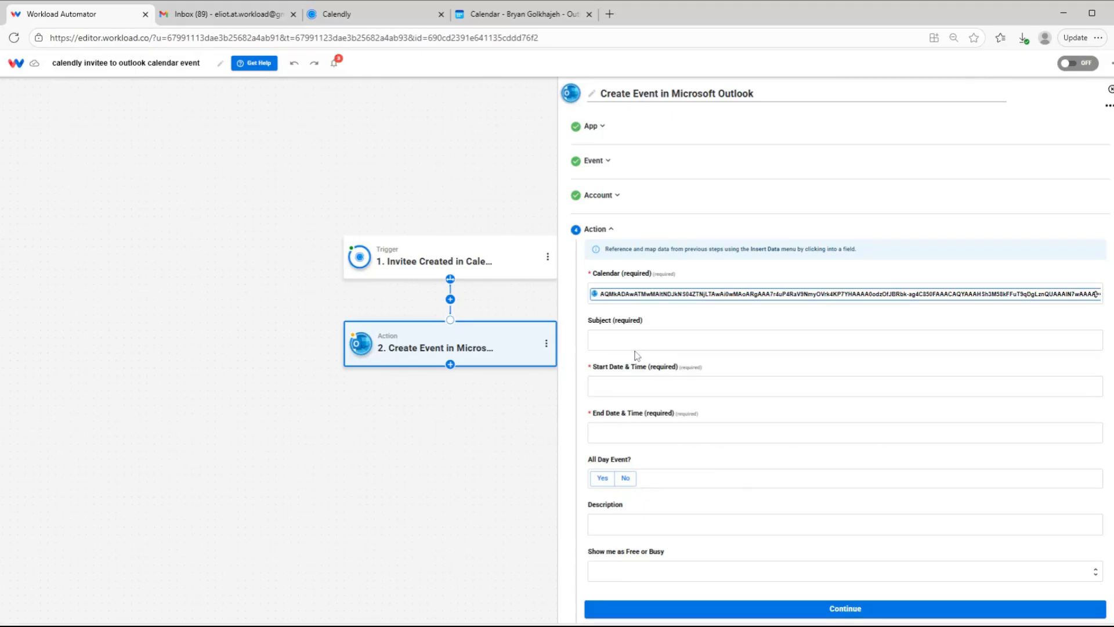
Compose the event subject from Calendly's scheduled event name, a hyphen and the invitee's name
click(655, 340)
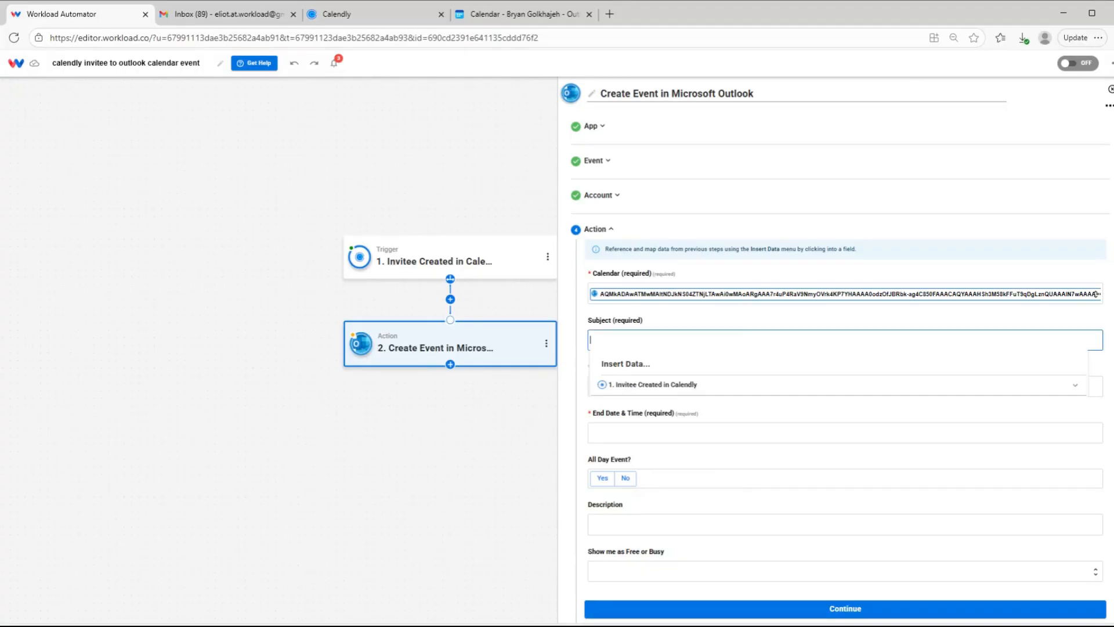
click(627, 386)
scroll(619, 464, down, 10)
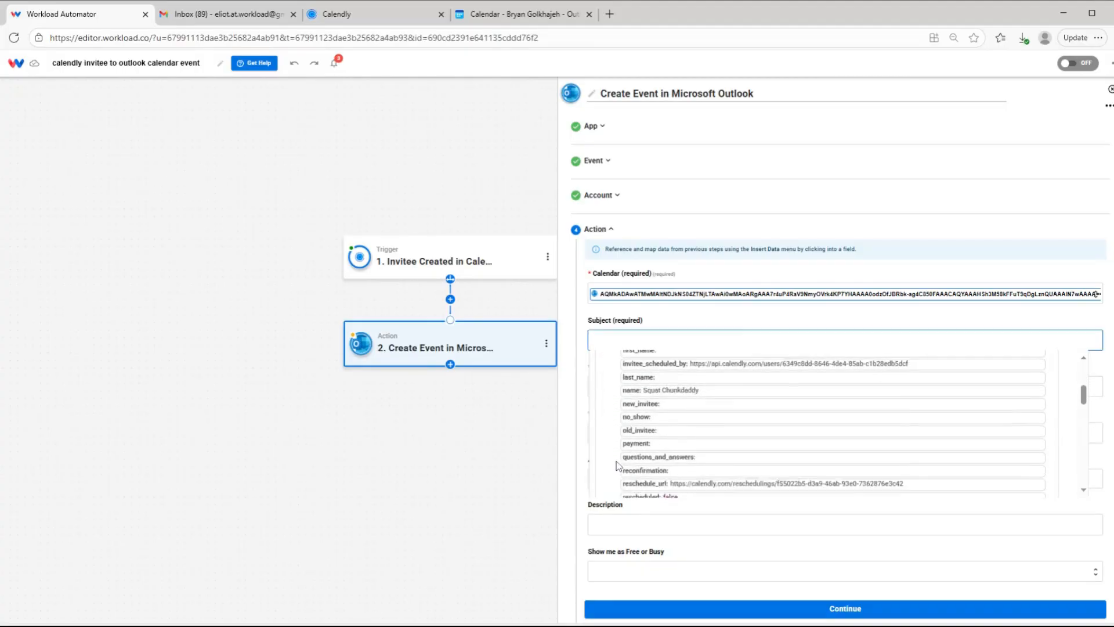
scroll(618, 465, down, 10)
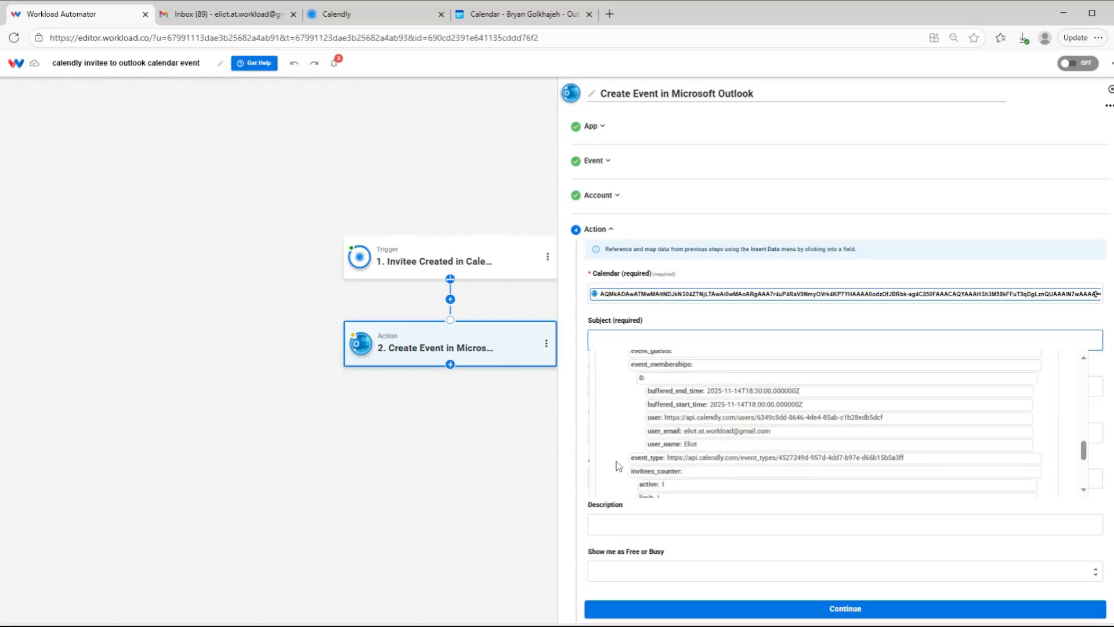
scroll(618, 466, down, 5)
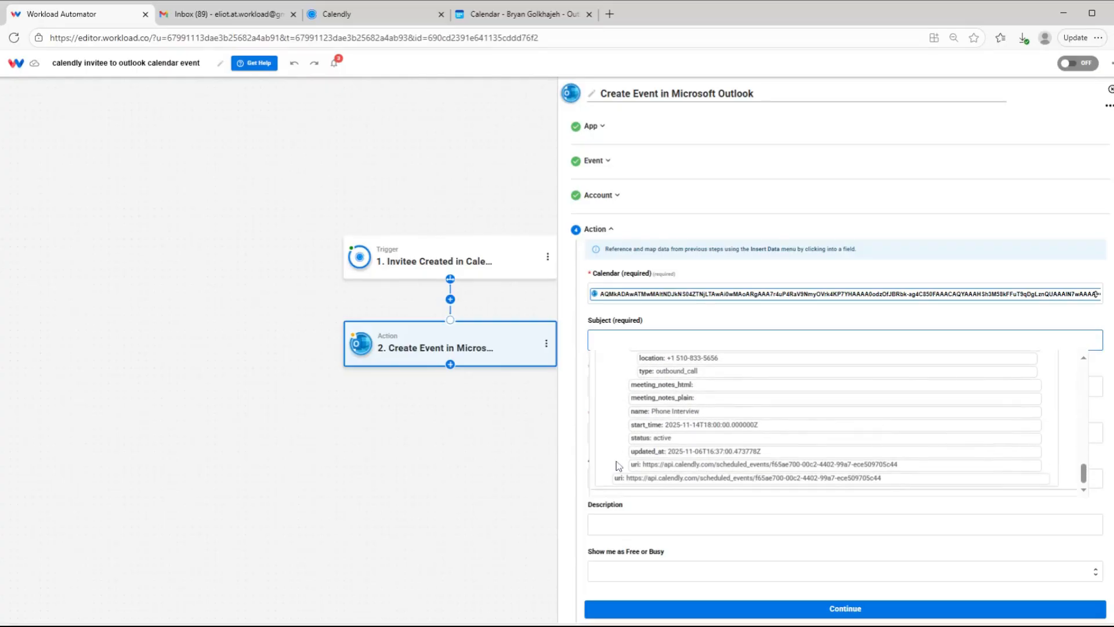
click(675, 410)
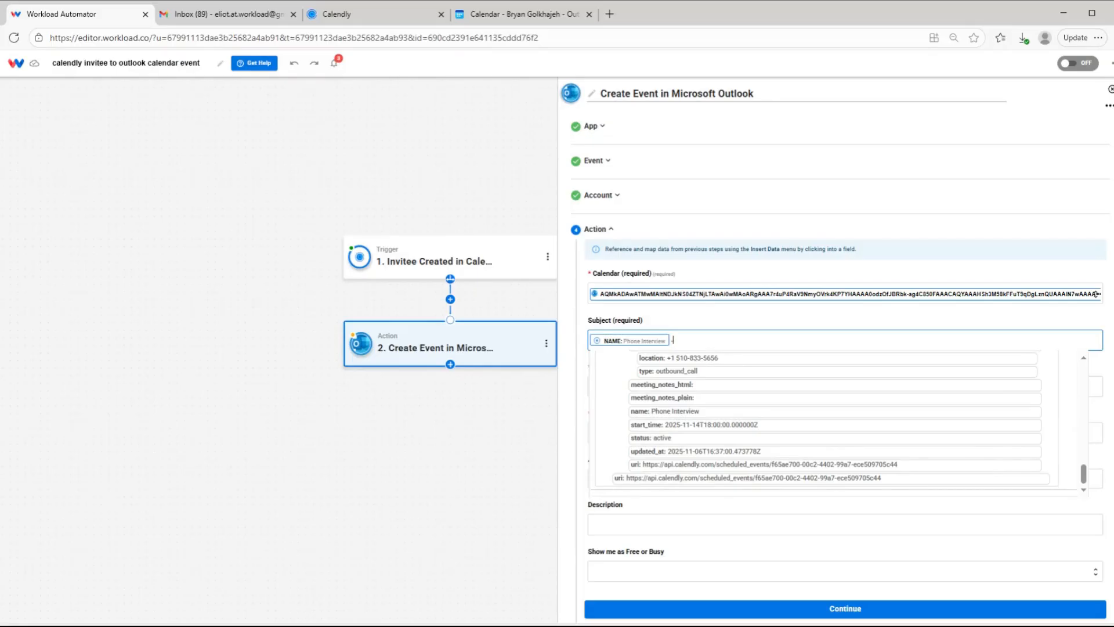
scroll(707, 394, up, 10)
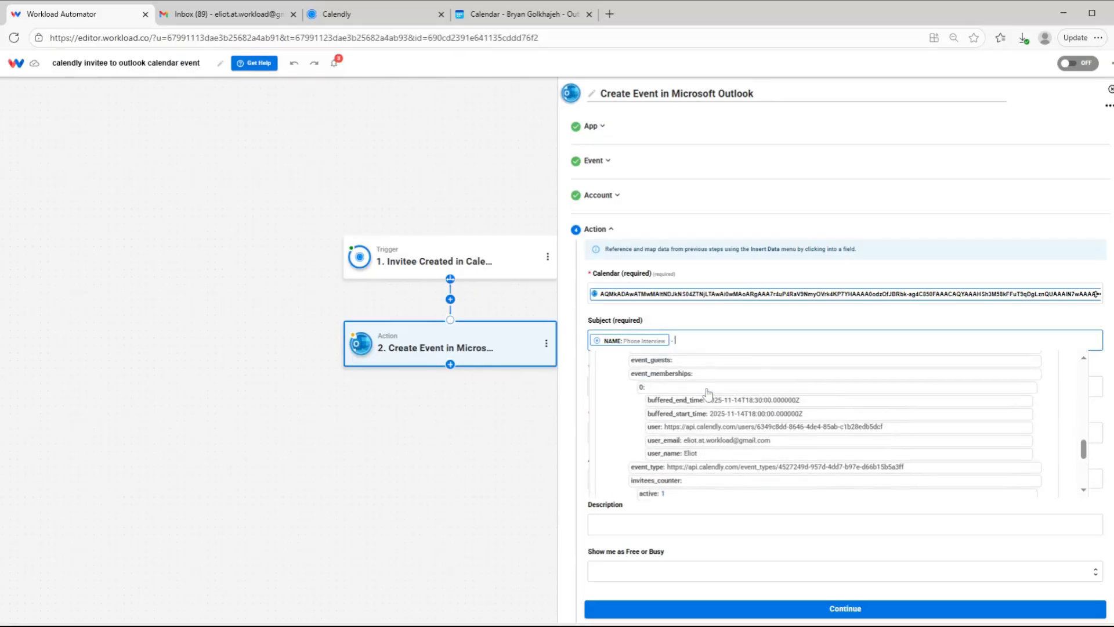
text(-)
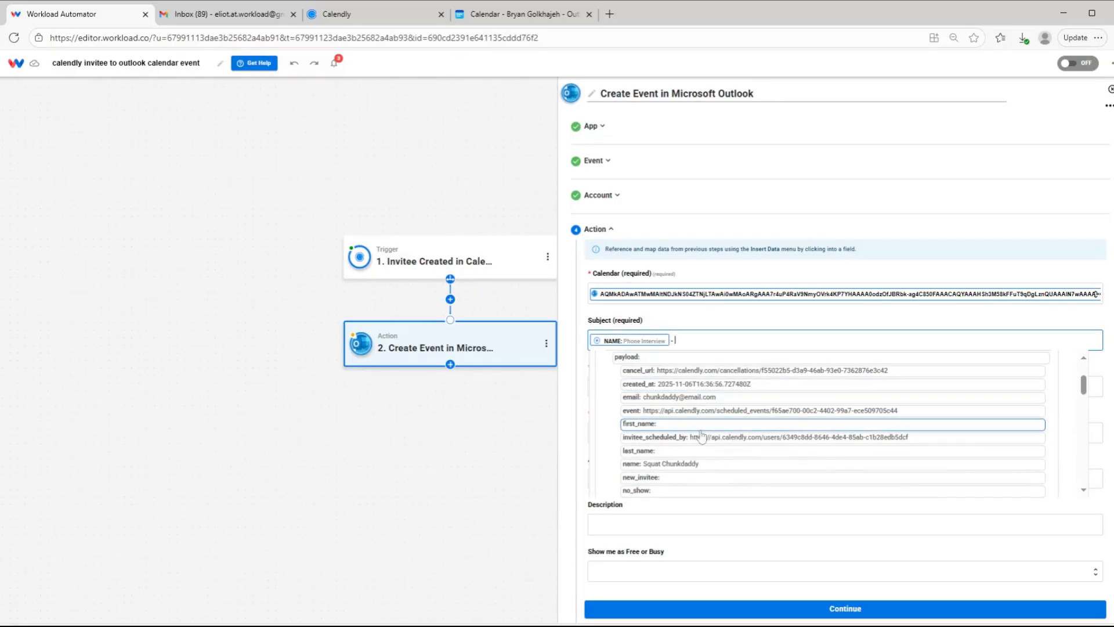
click(704, 464)
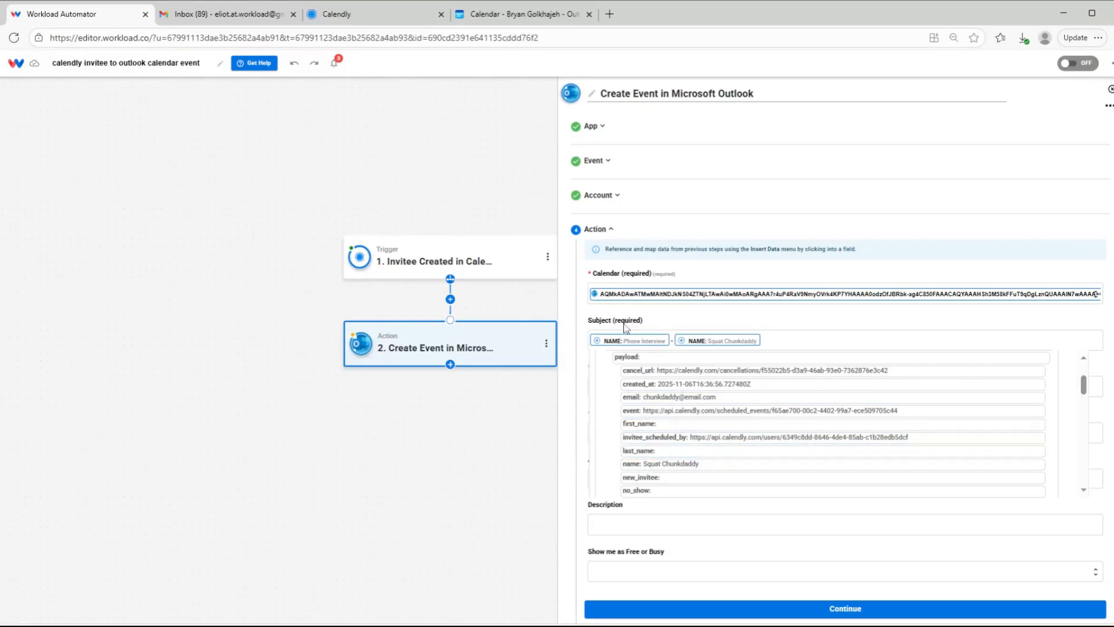
click(725, 314)
Map the event's Start Date & Time to the scheduled event's start_time from the Calendly trigger
click(629, 387)
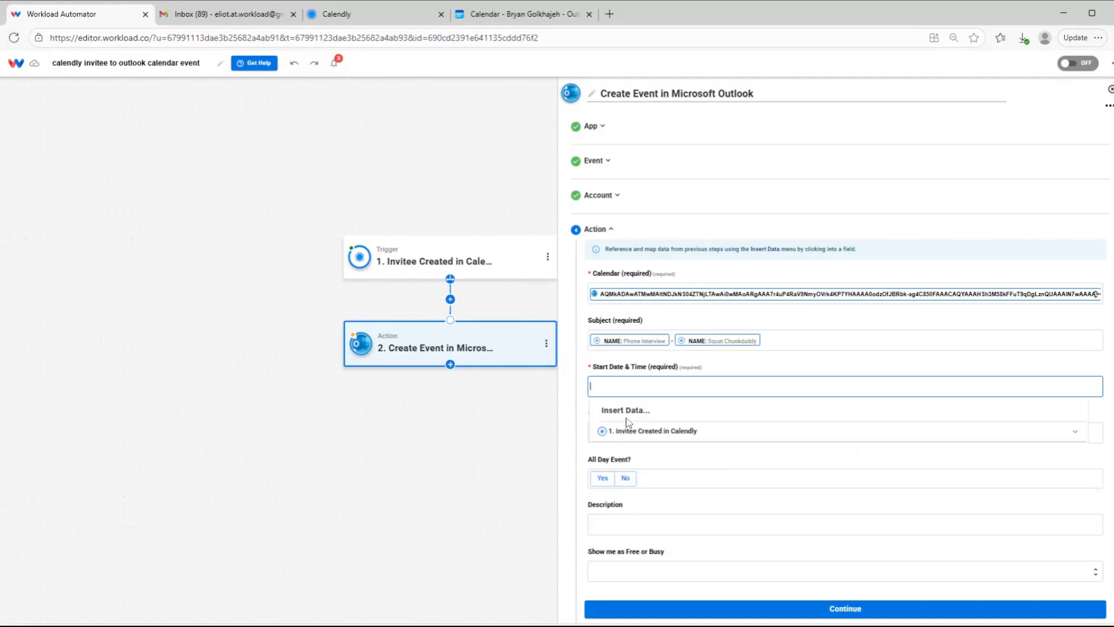
click(630, 431)
scroll(632, 436, down, 12)
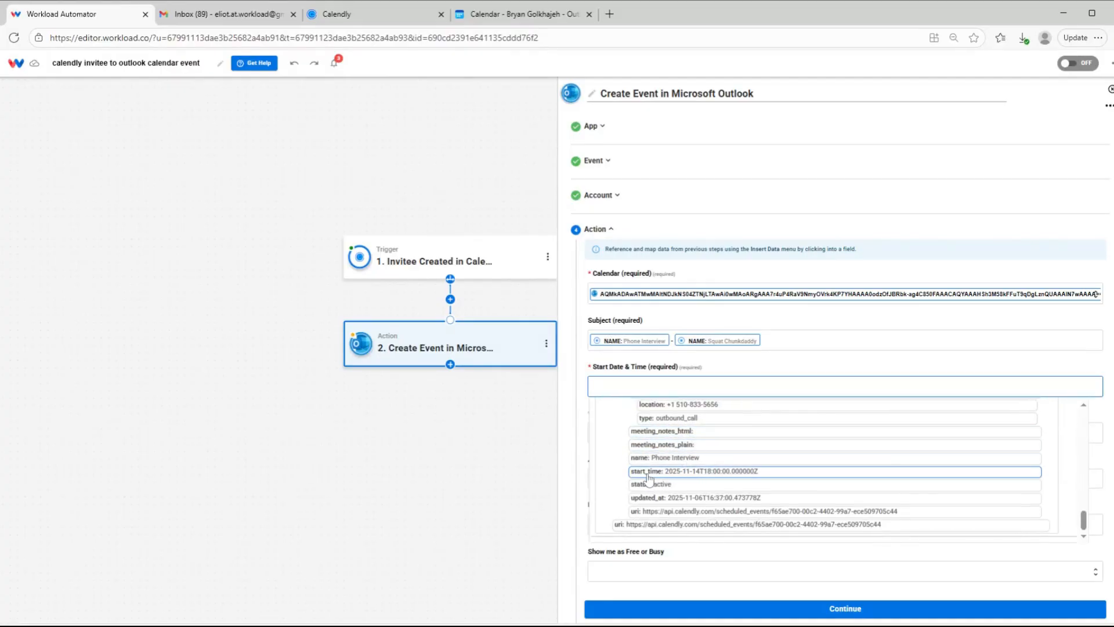
click(649, 471)
click(634, 355)
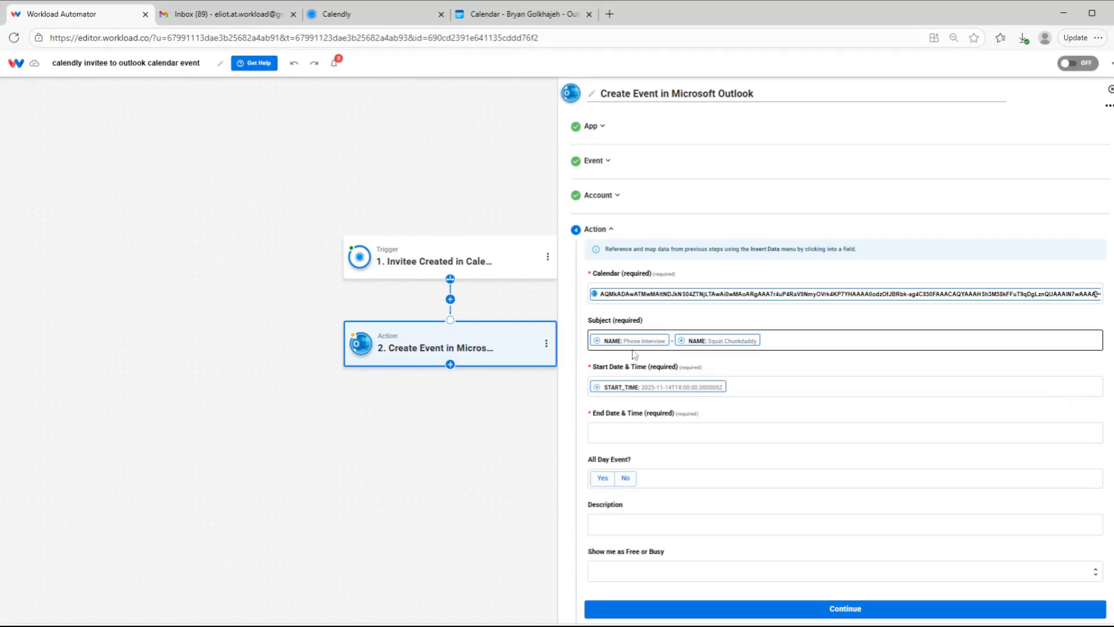
Map the event's End Date & Time to the scheduled event's end_time from the Calendly trigger
click(630, 432)
click(655, 485)
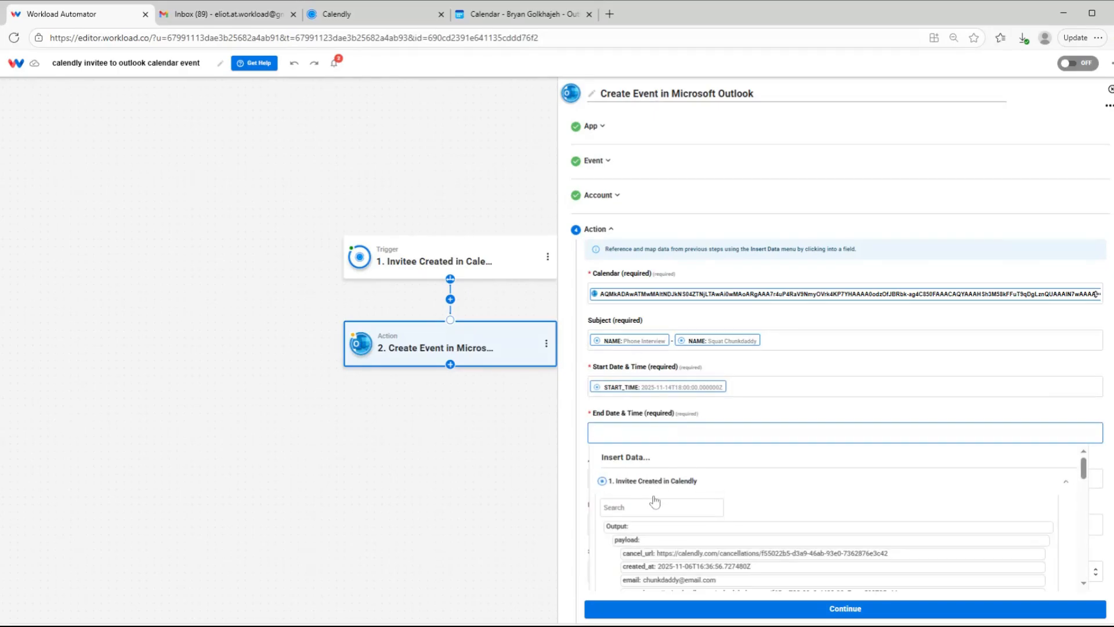
scroll(654, 488, down, 5)
scroll(655, 489, down, 3)
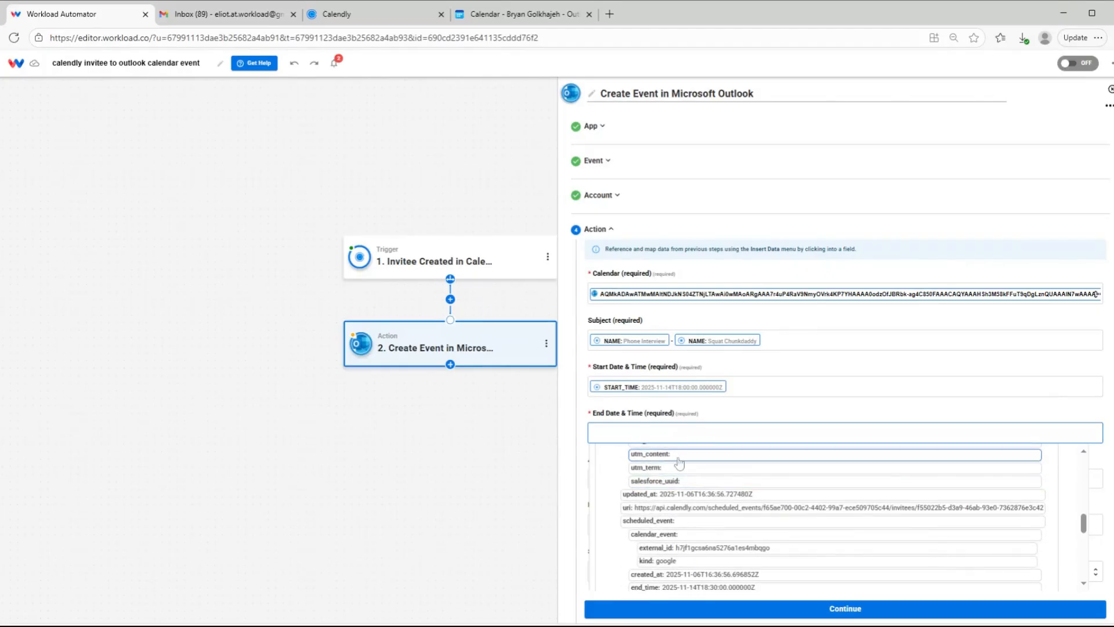
scroll(673, 499, down, 2)
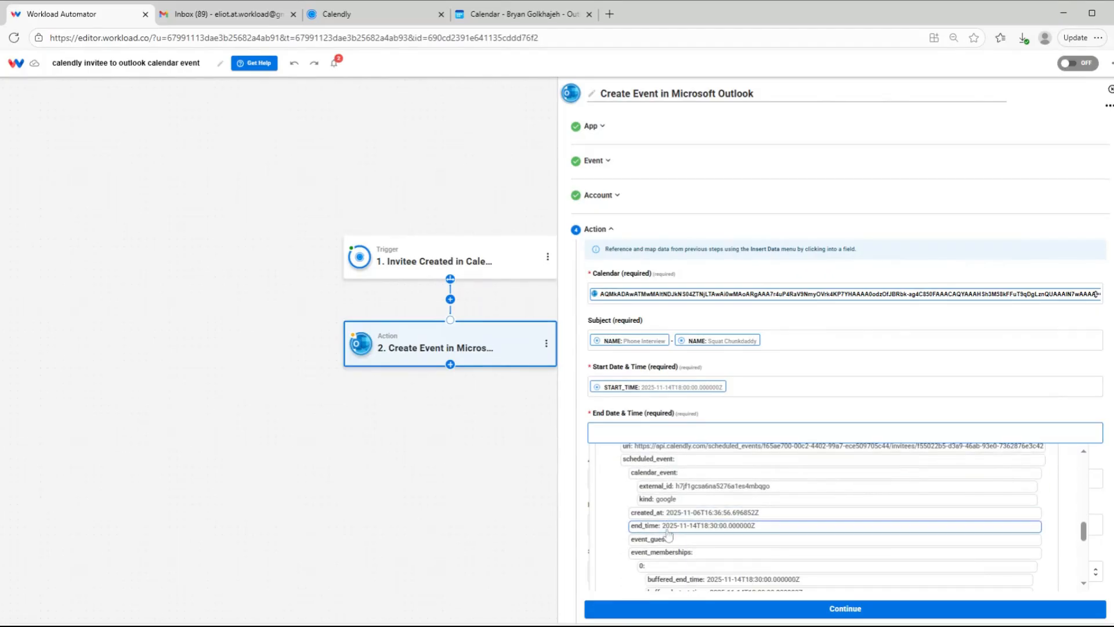
click(668, 530)
scroll(655, 441, down, 1)
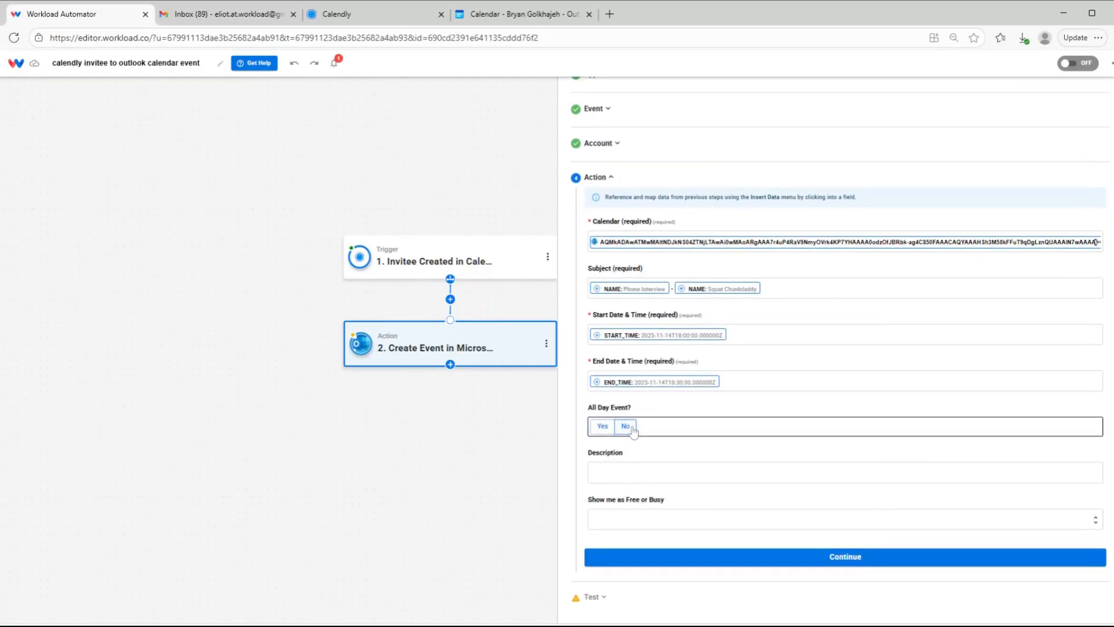
Mark the event as not all-day and map its Description to the scheduled event's location from the Calendly trigger
click(632, 427)
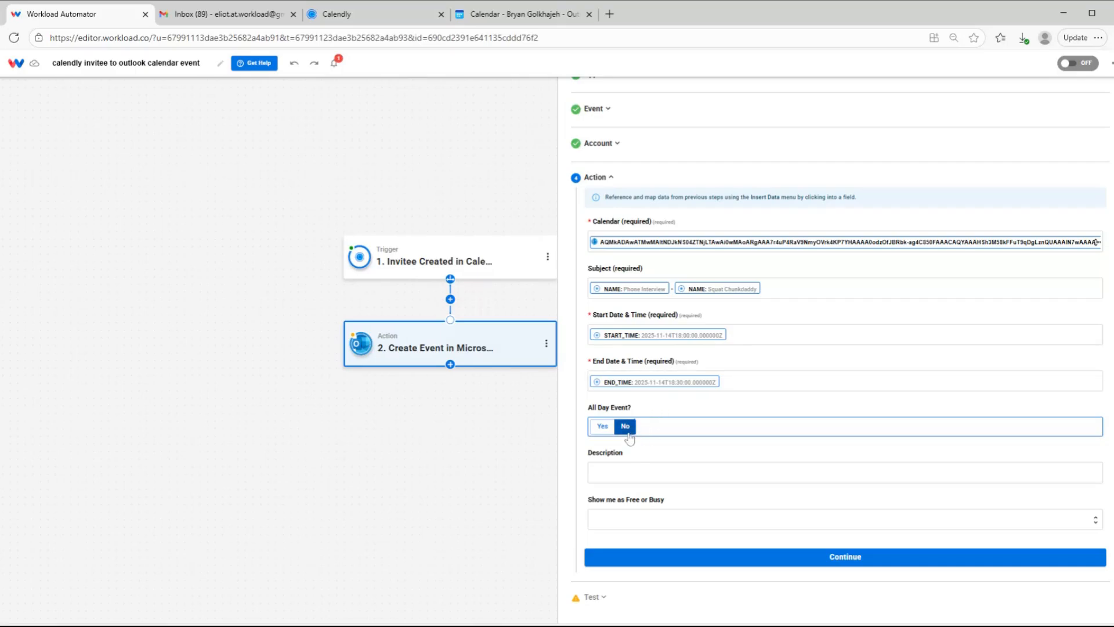
click(628, 469)
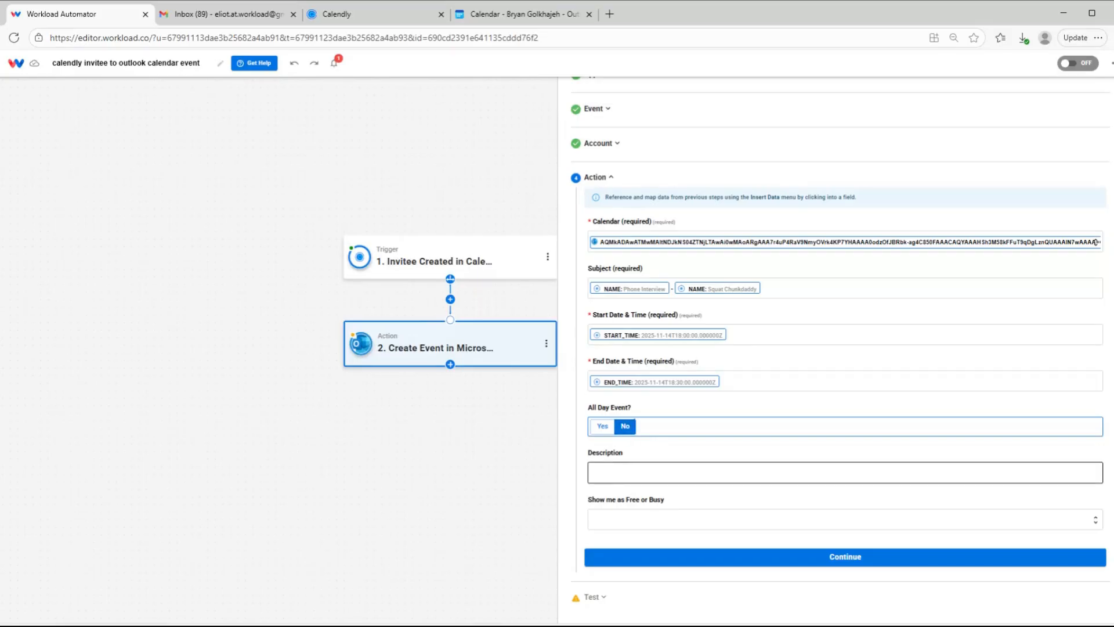
click(618, 518)
scroll(621, 514, down, 5)
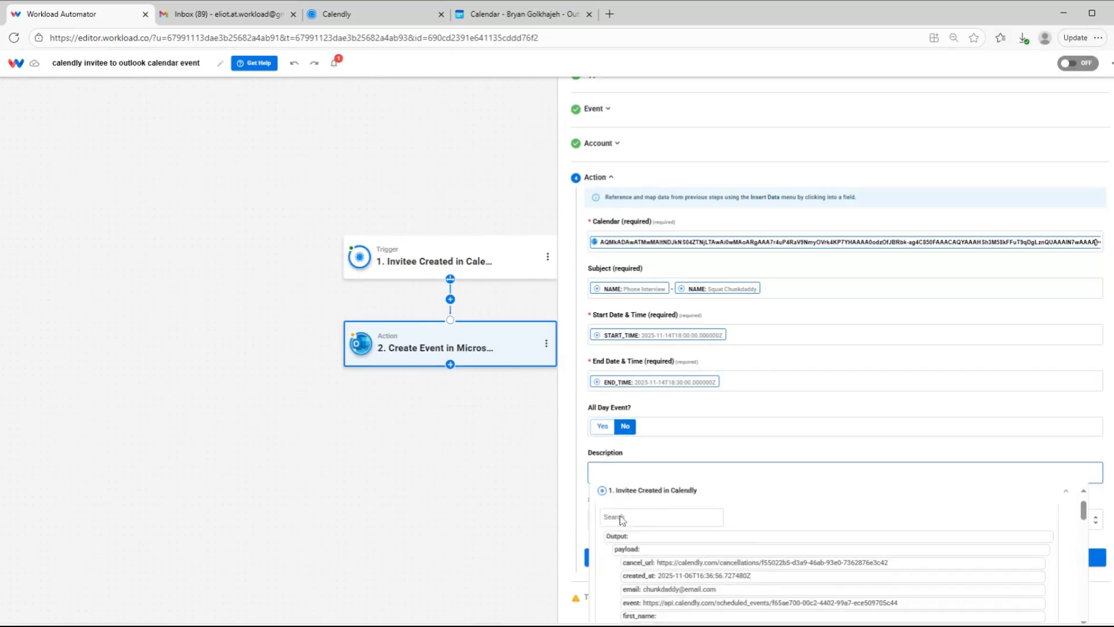
scroll(620, 514, down, 5)
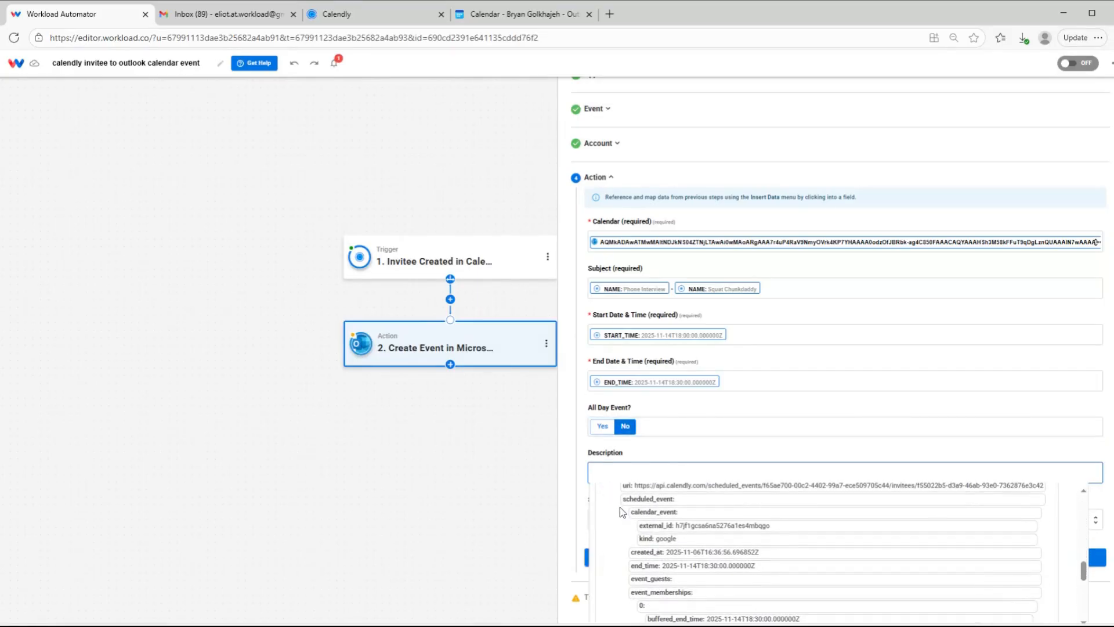
scroll(621, 512, down, 5)
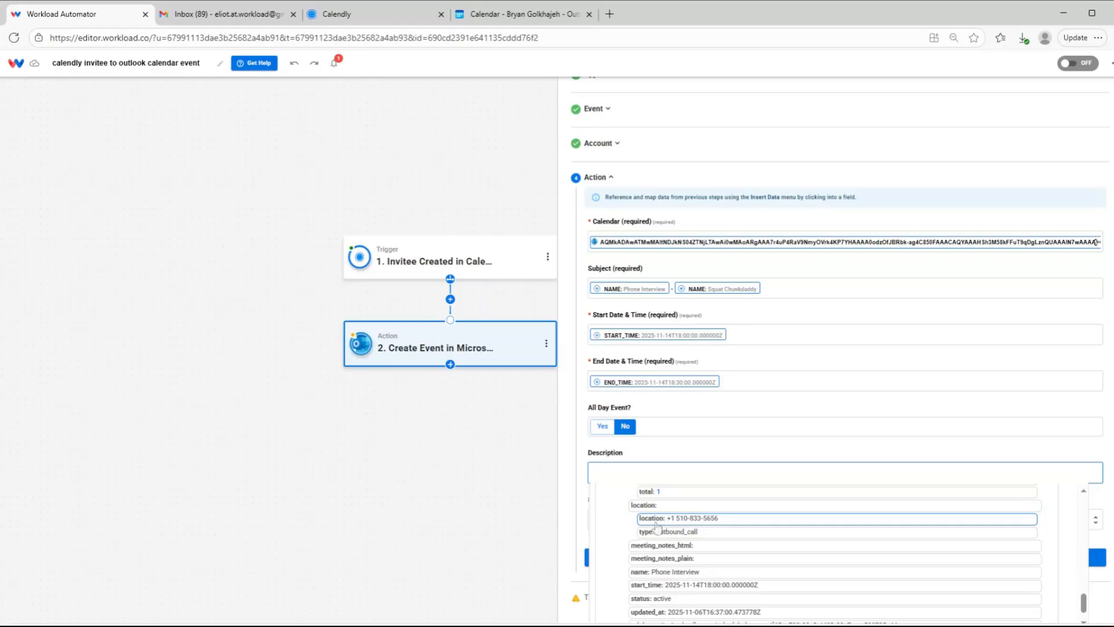
click(709, 518)
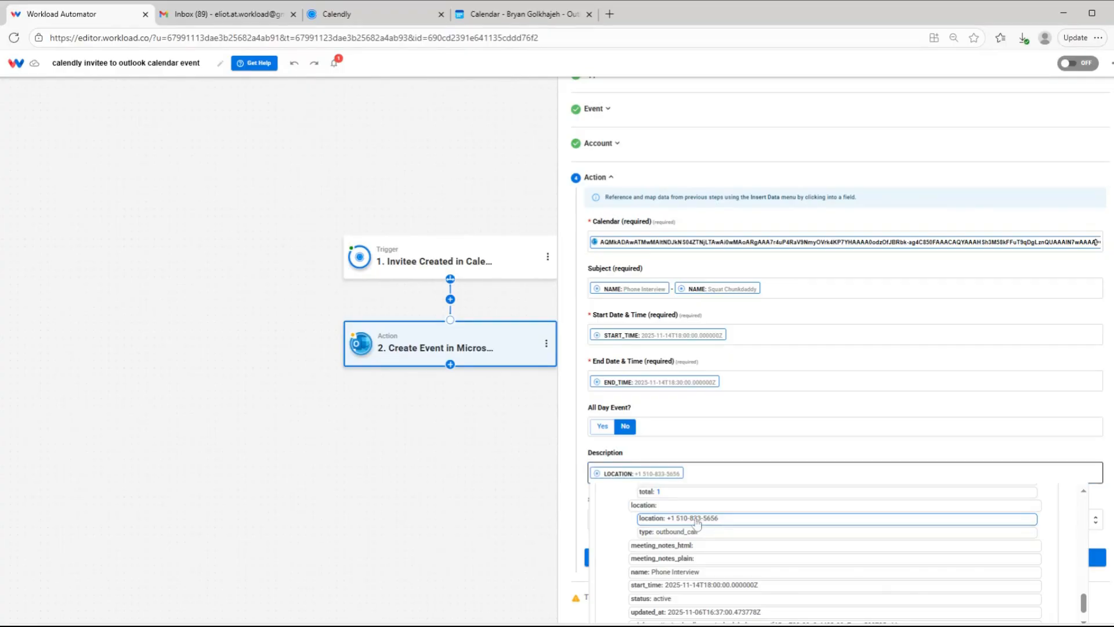
Set the event's Show me as Free or Busy option to busy and accept the action settings
click(675, 519)
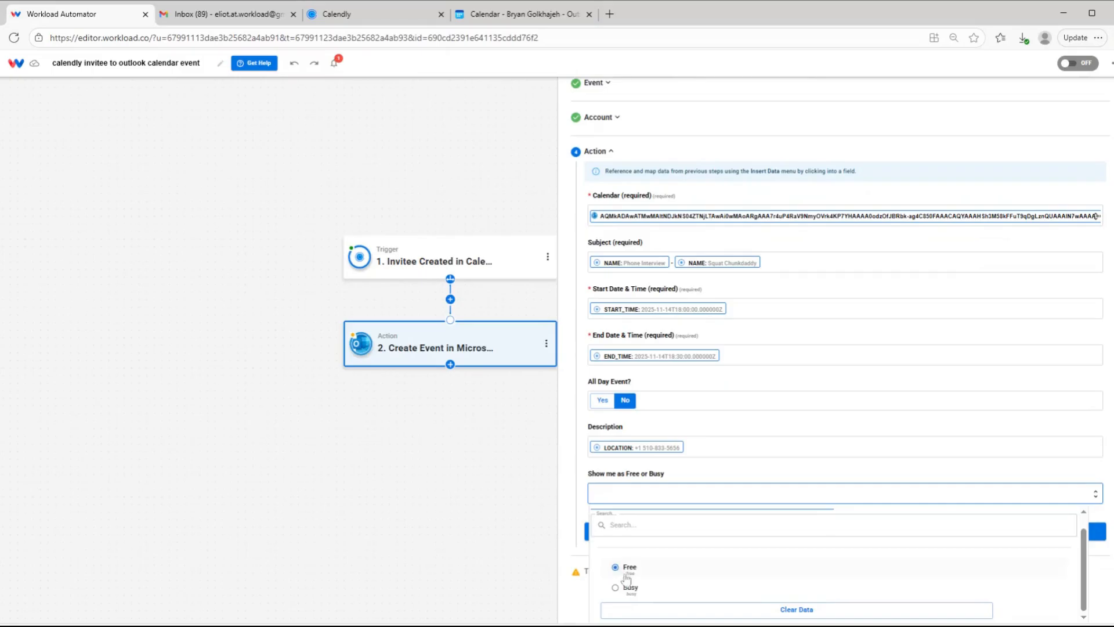
click(627, 587)
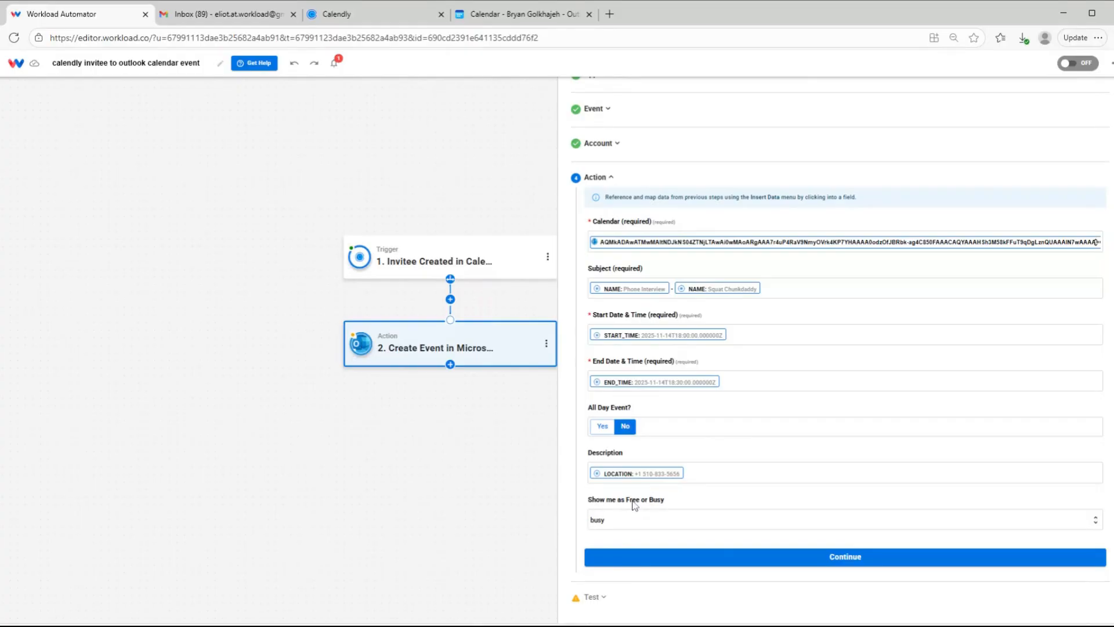
click(704, 560)
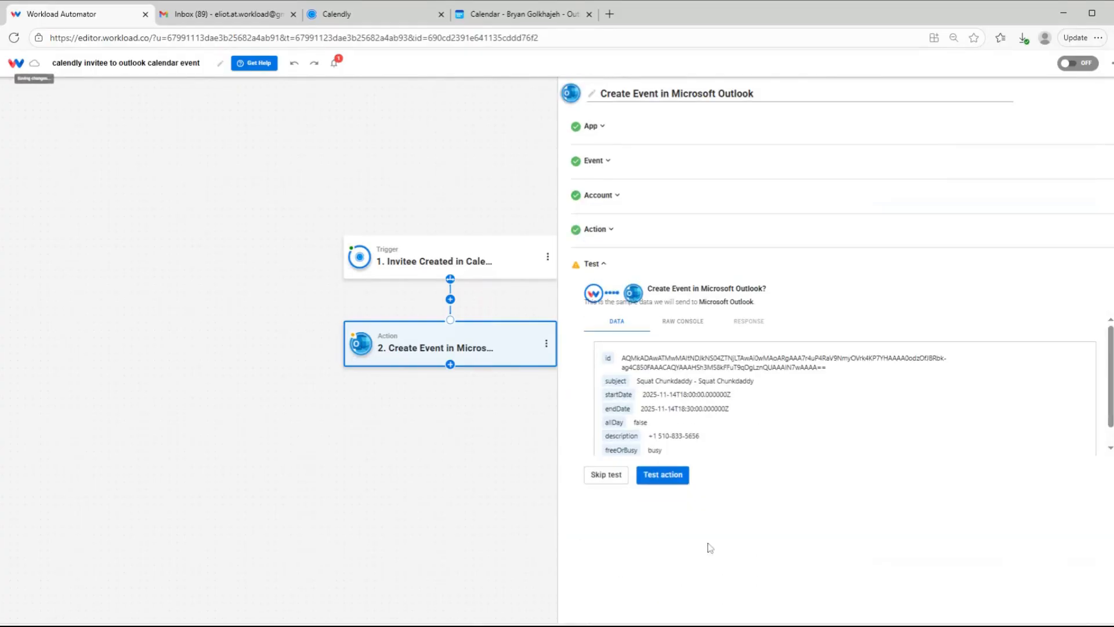
Test the Create Event action, review the returned data through to its end and finish the action setup
click(678, 478)
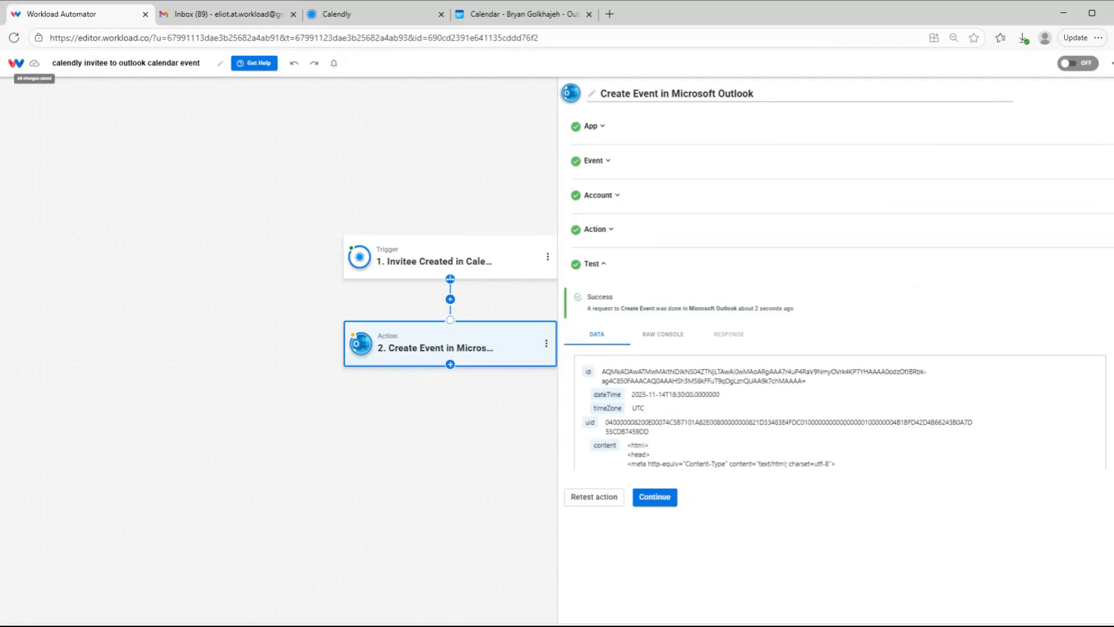
scroll(650, 398, down, 10)
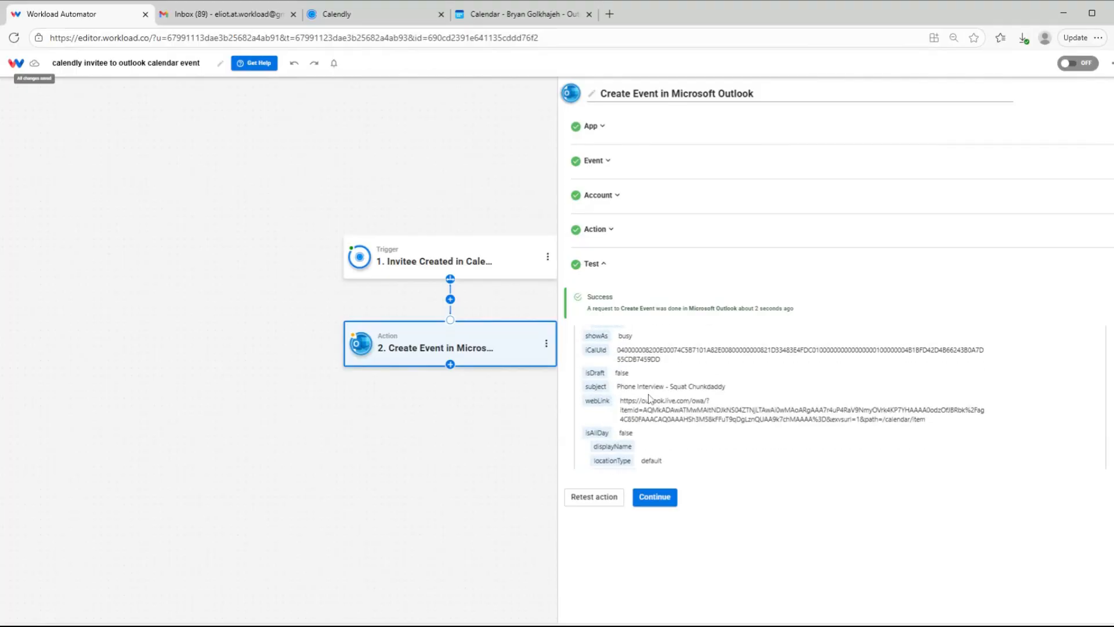
scroll(650, 398, down, 5)
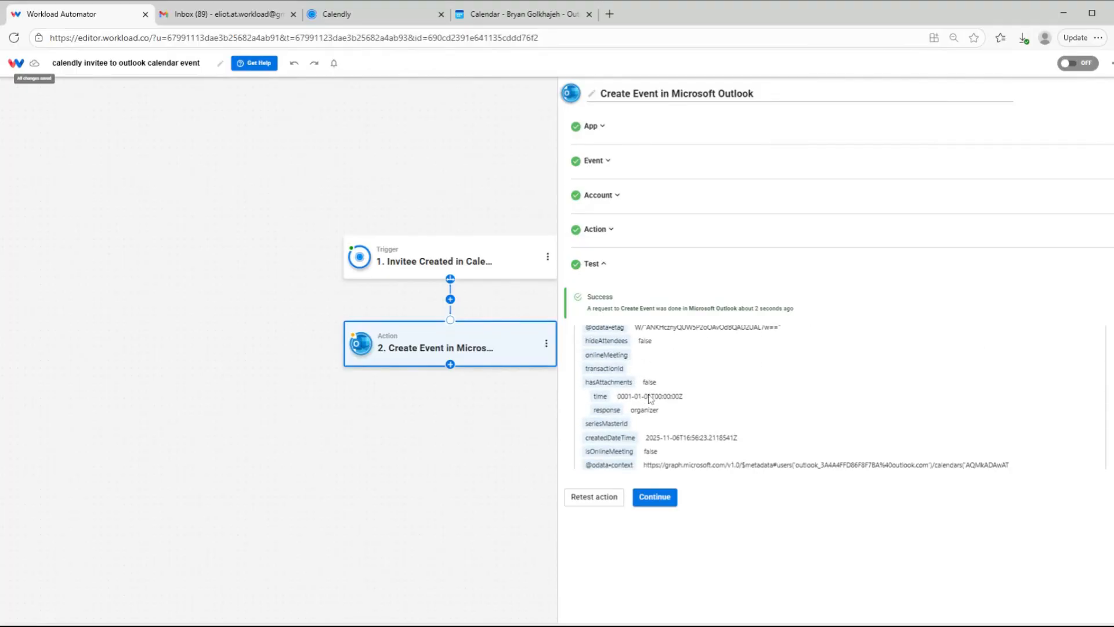
click(660, 497)
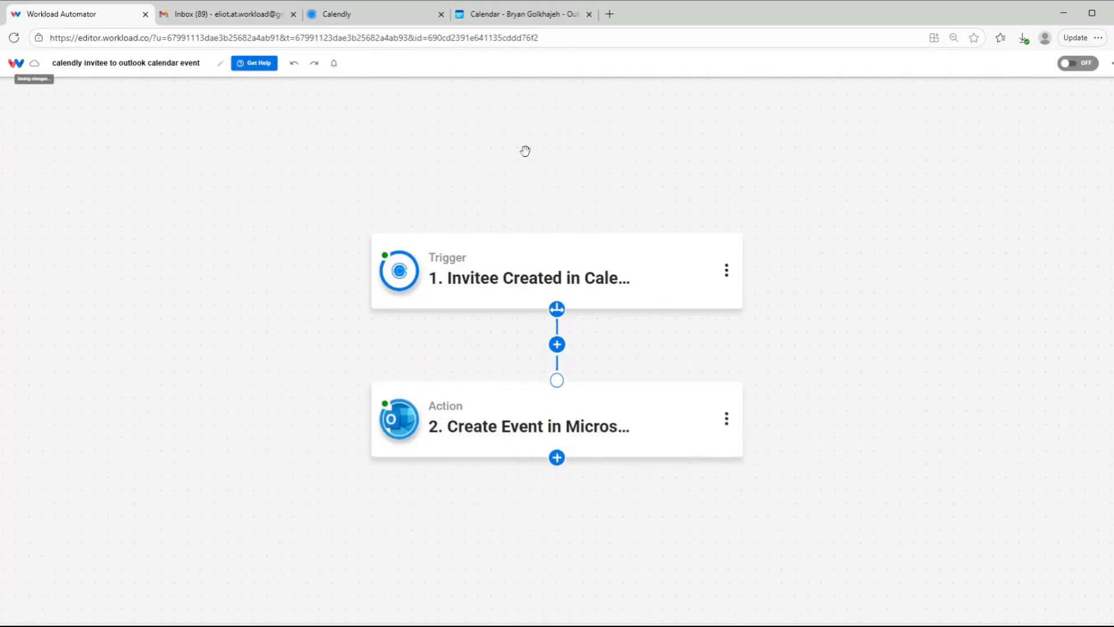
Switch to the Outlook calendar and check the details of the Phone Interview event on Friday, November 14
click(531, 18)
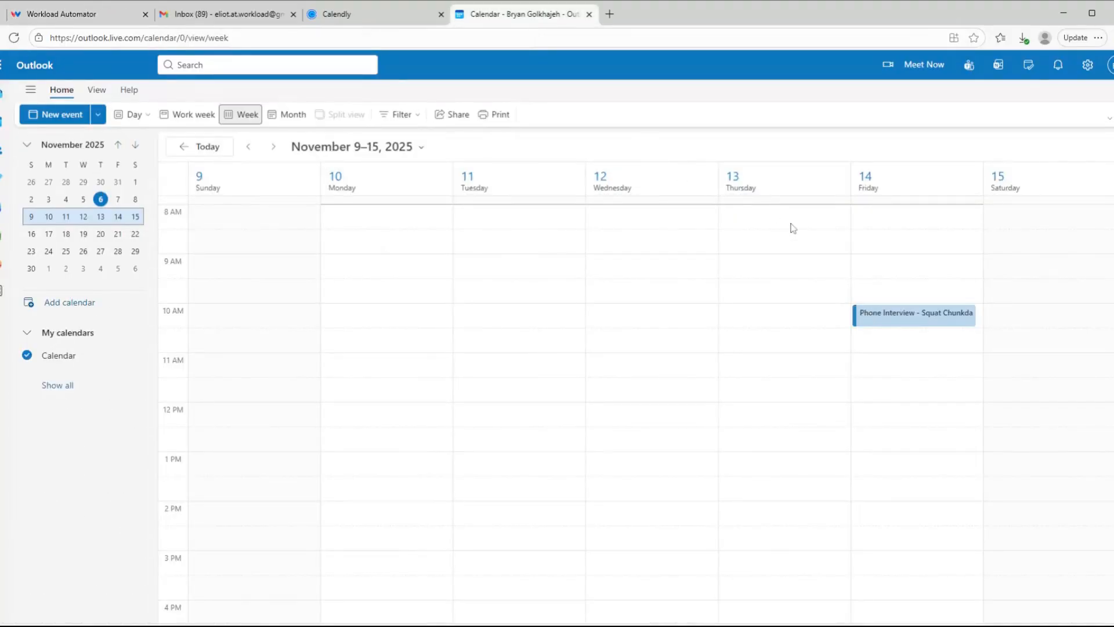
click(916, 316)
click(903, 318)
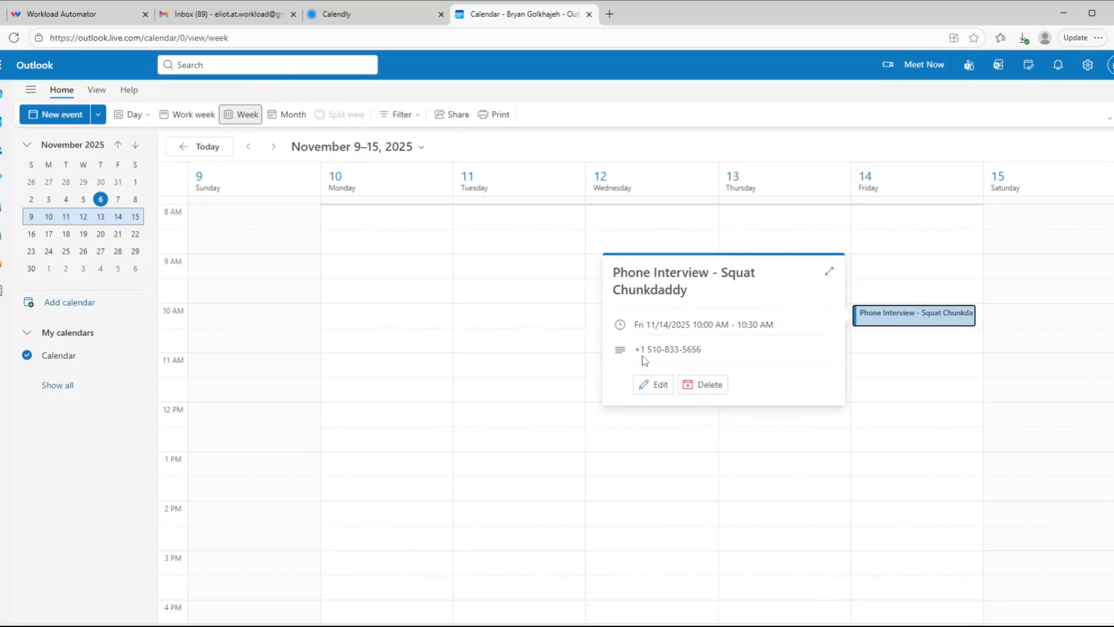
click(753, 148)
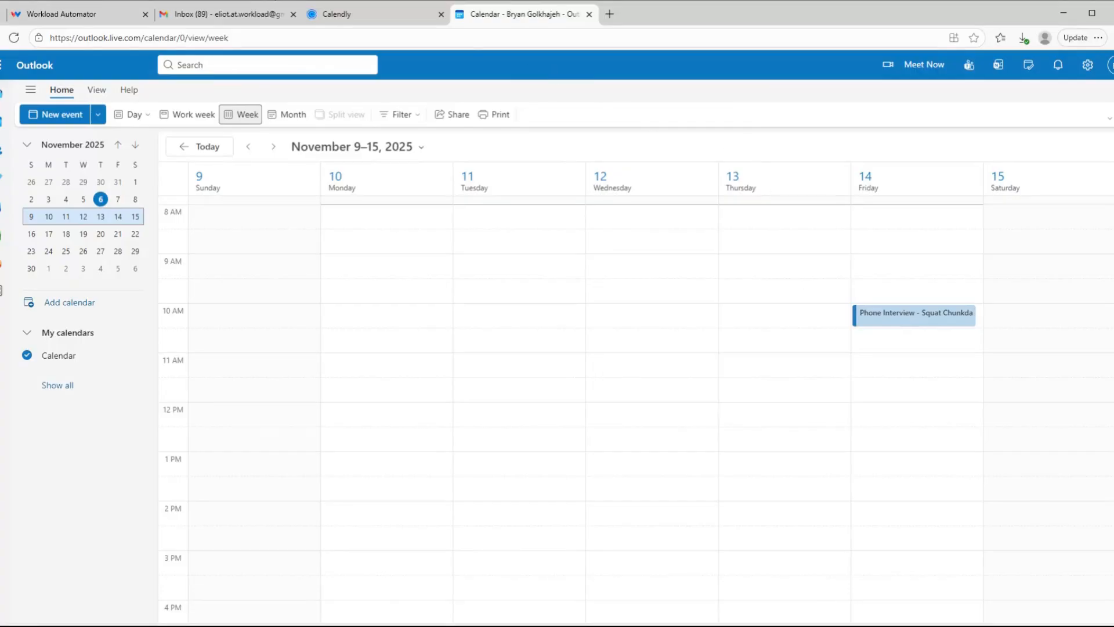
Return to Workload Automator and activate the Calendly invitee to Outlook calendar event workflow
click(93, 14)
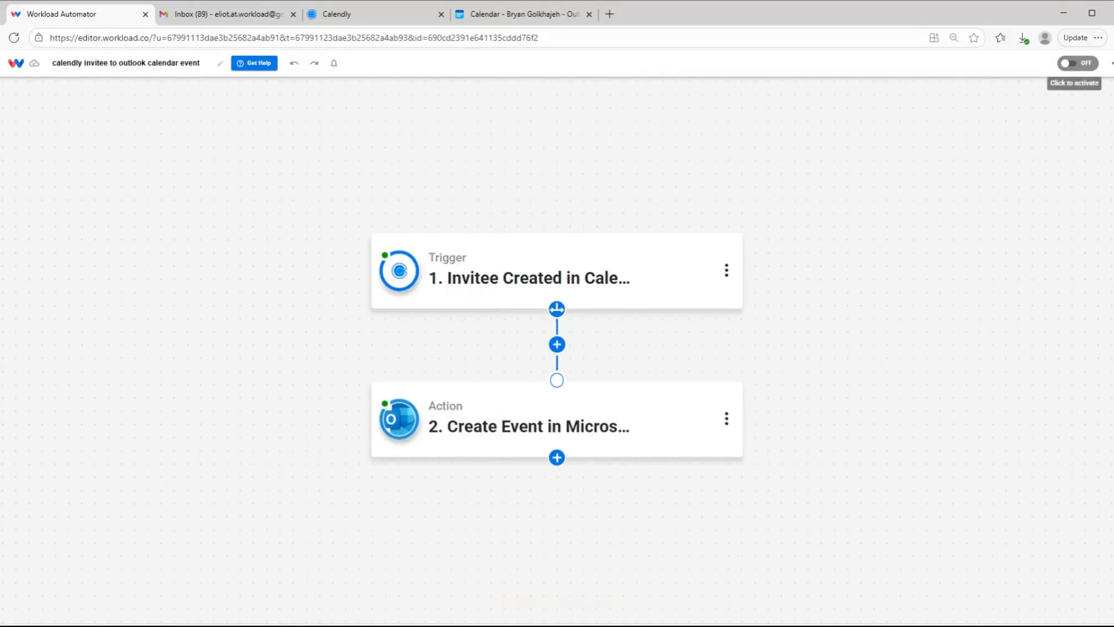
click(1074, 64)
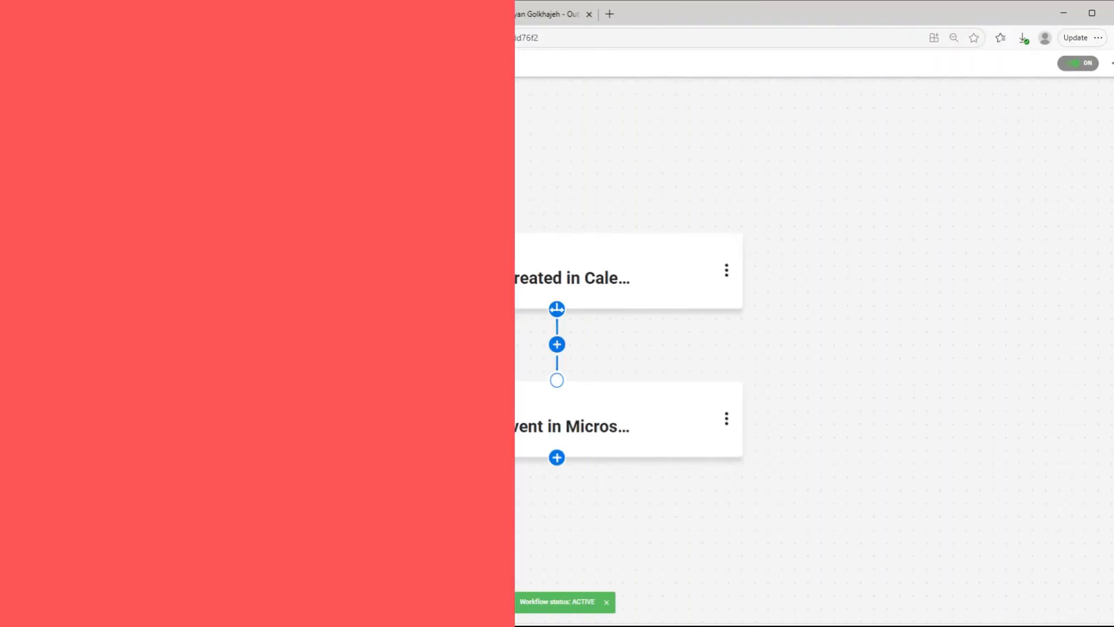